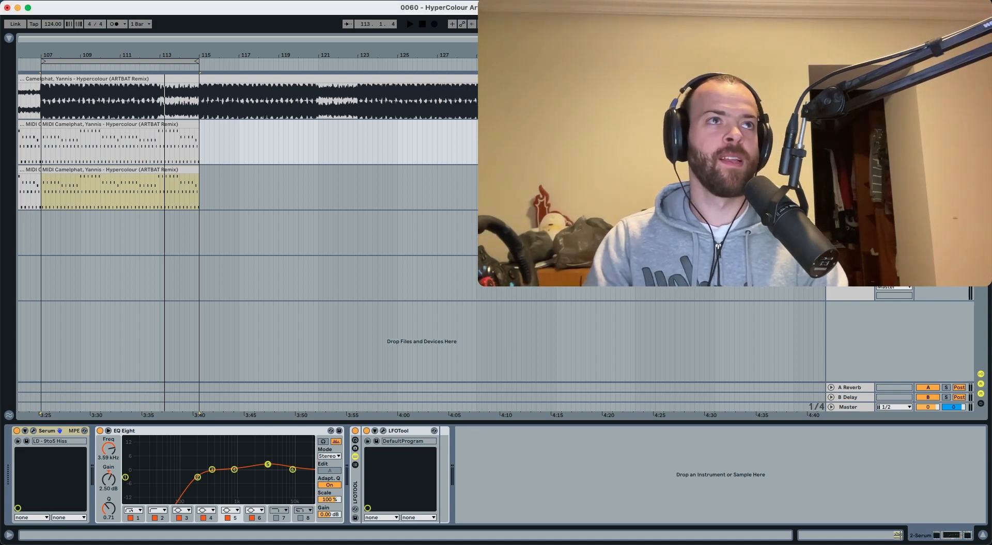
Play the looped section from bar 107 twice to hear the reference synth sound
key("space")
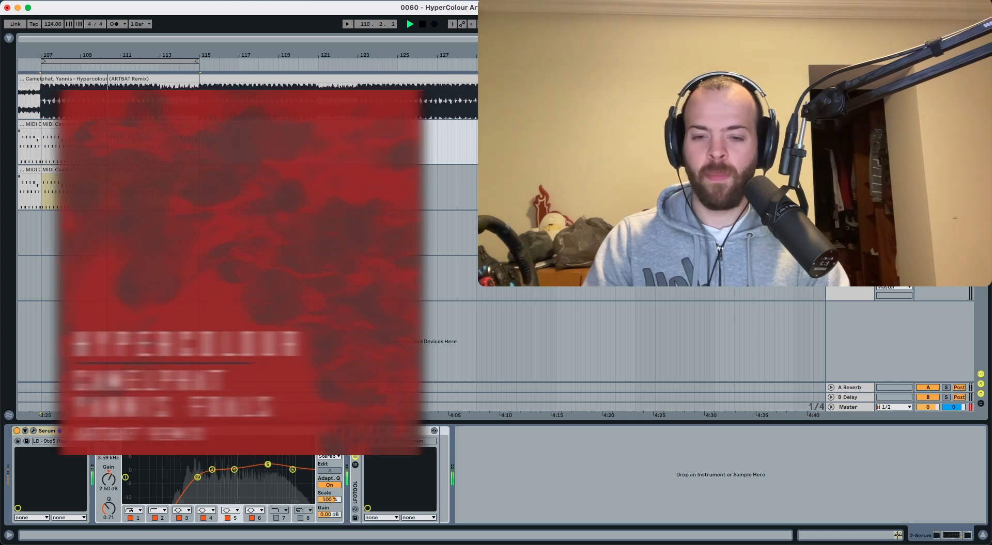
key("space")
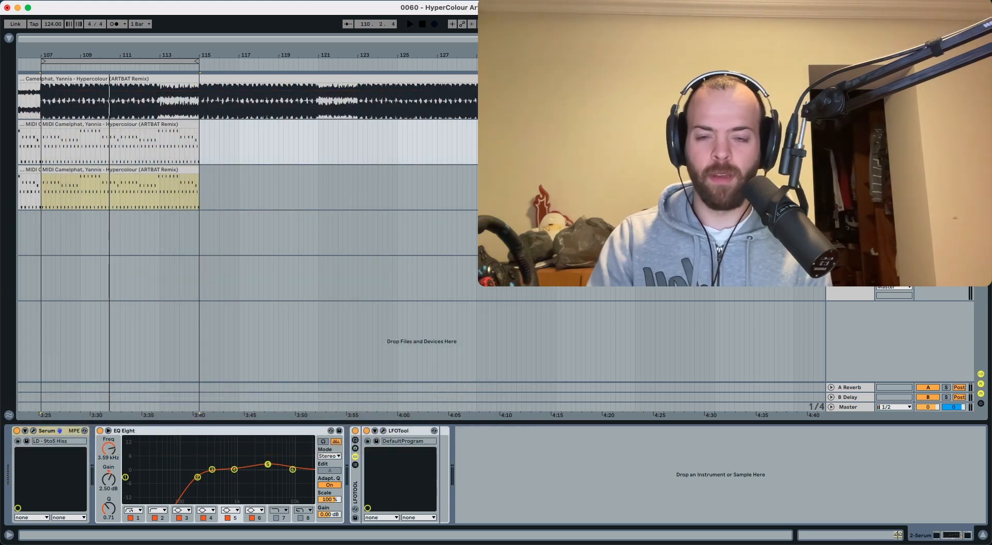
key("space")
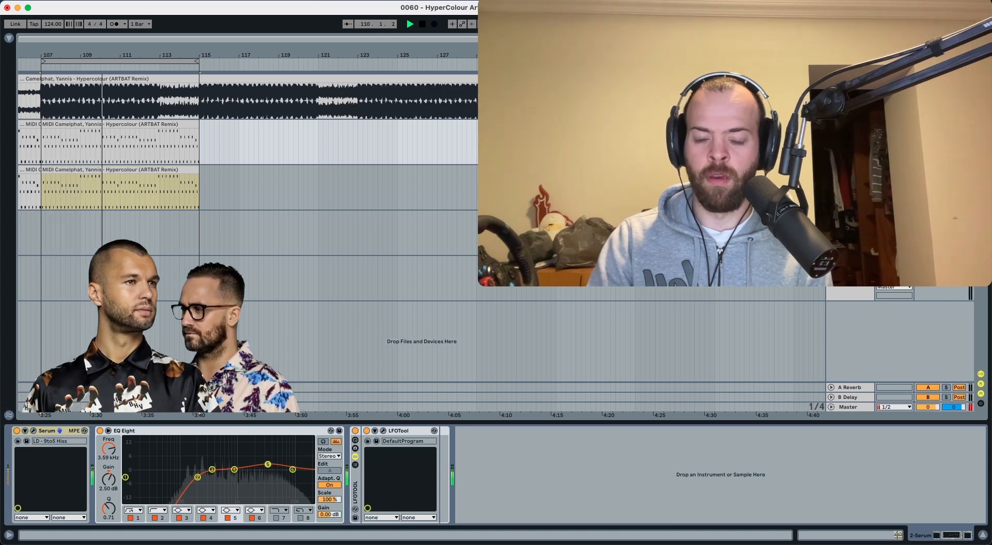
key("space")
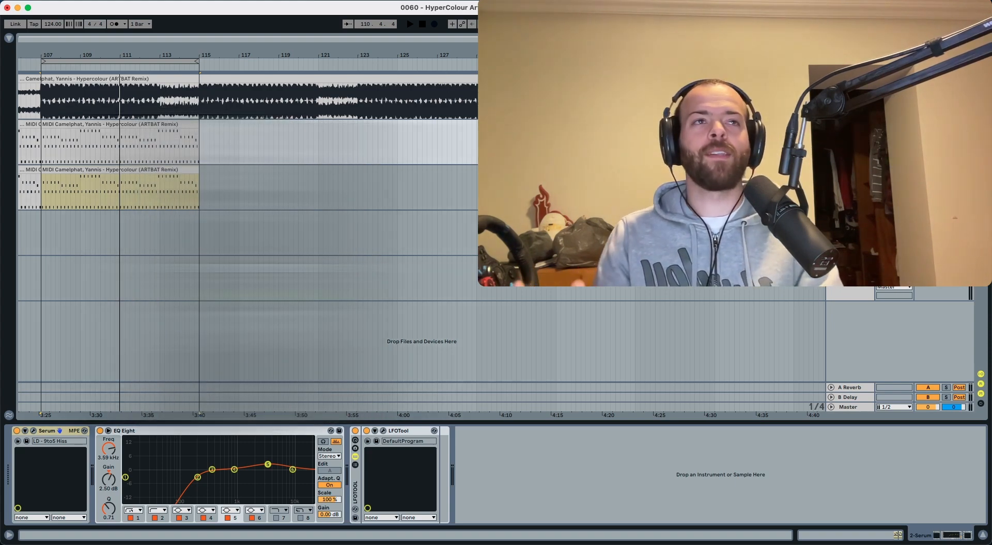
On the initialised Serum track, examine the EQ Eight low-cut band and the LFOTool volume curve, then close LFOTool
left_click(927, 178)
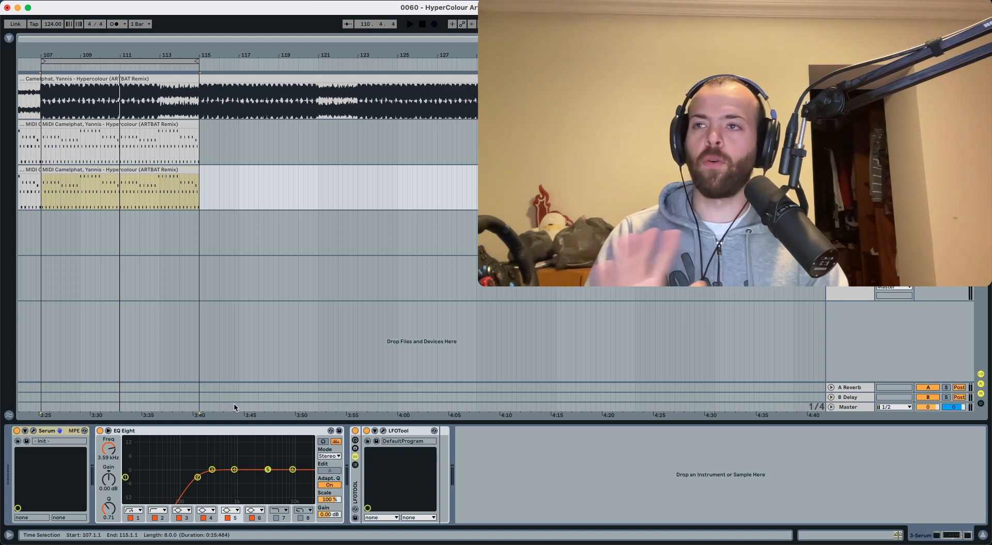
left_click(143, 433)
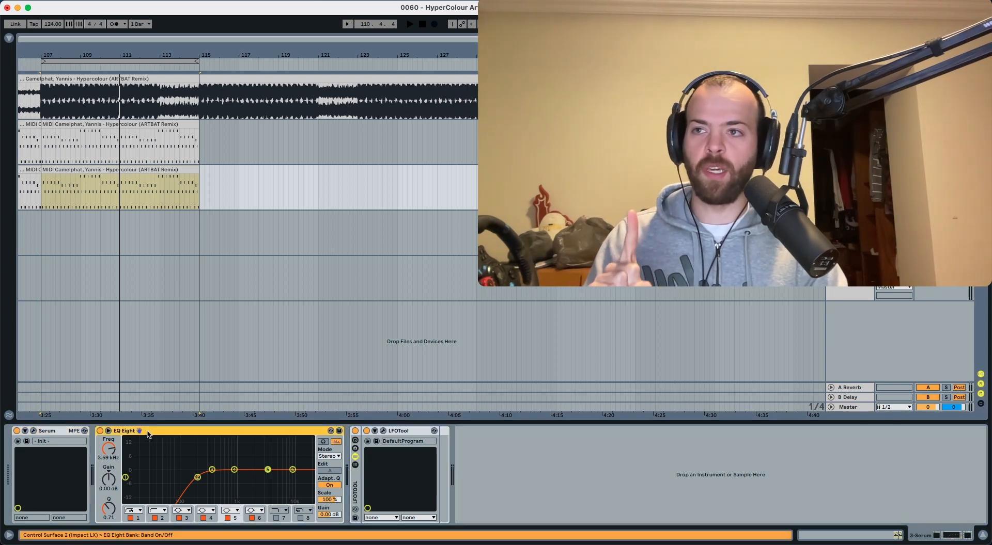
left_click(155, 517)
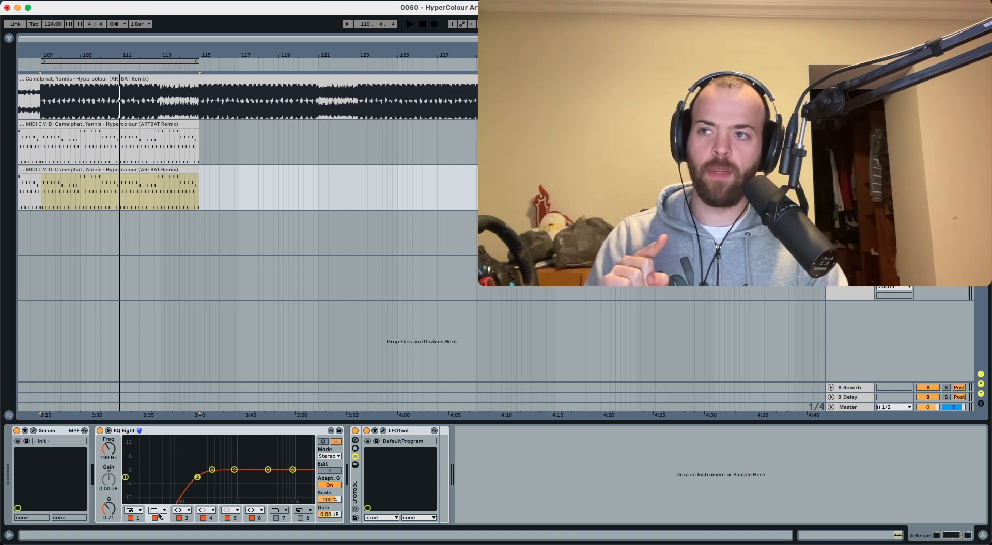
left_click(383, 431)
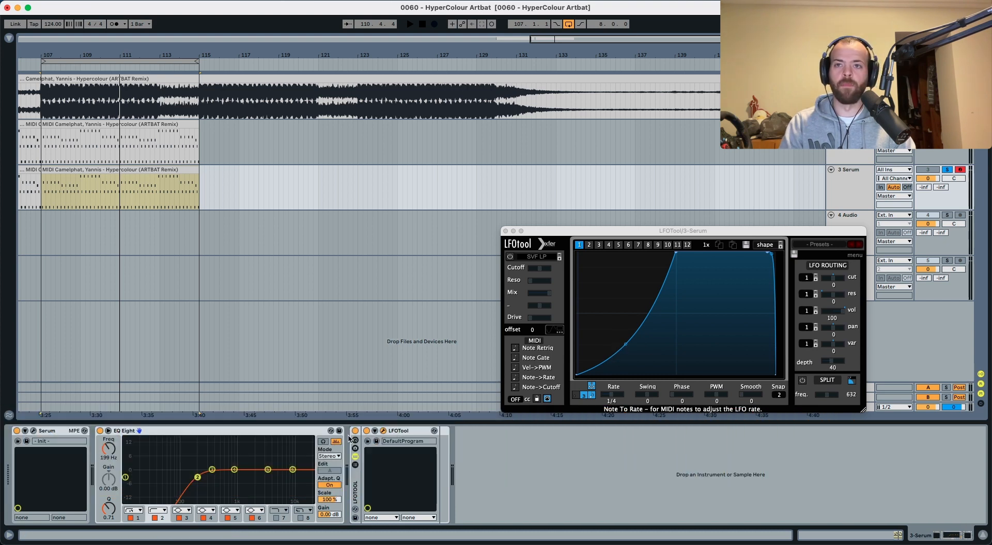
left_click(384, 432)
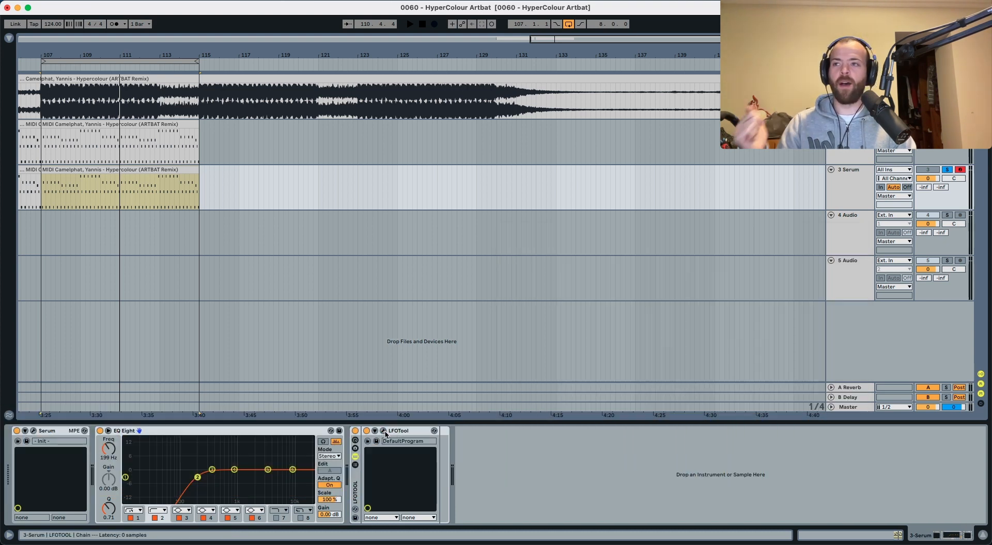
In an enlarged Serum window, load the analog Basic Shapes wavetable into oscillator A and move its wavetable position to the saw shape
left_click(33, 431)
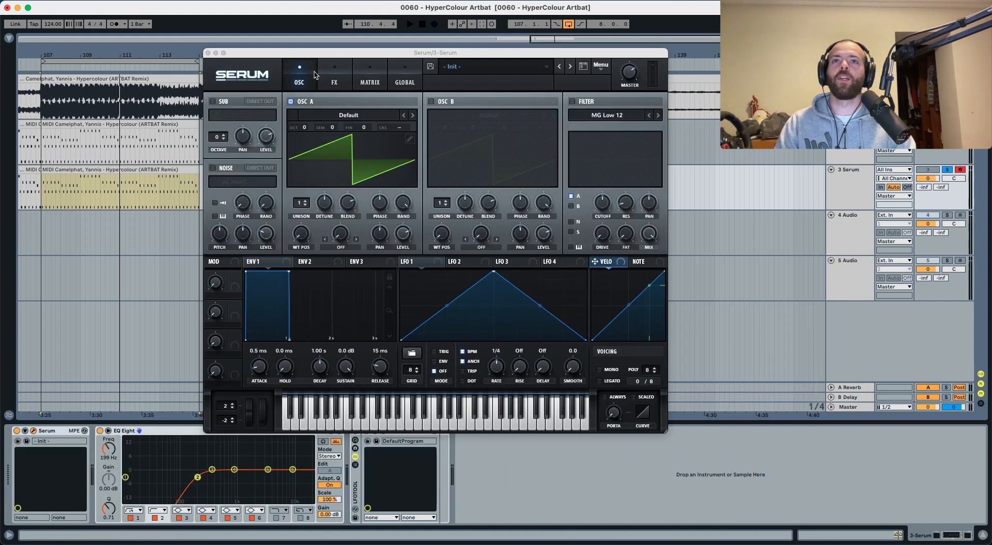
left_click_drag(665, 430, 704, 467)
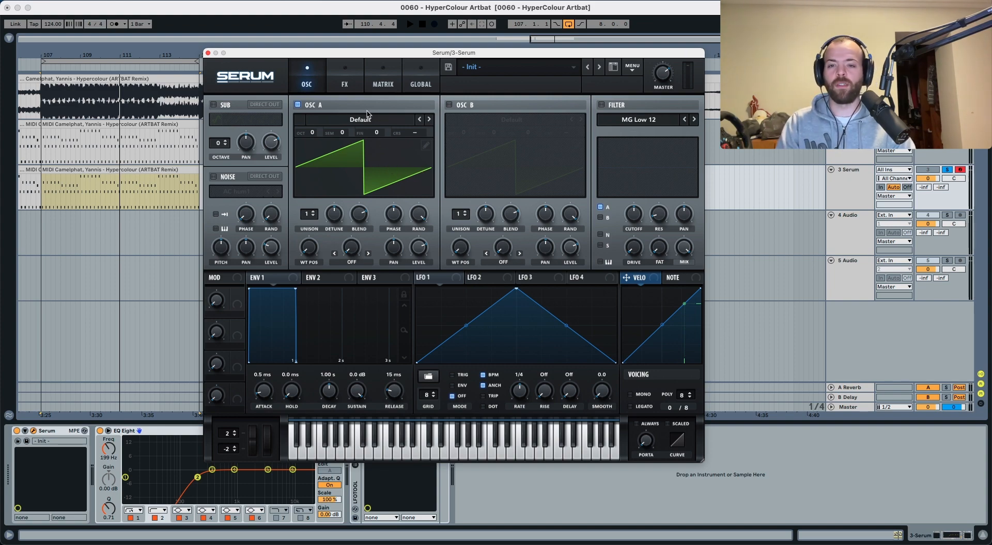
left_click(318, 129)
mouse_move(330, 130)
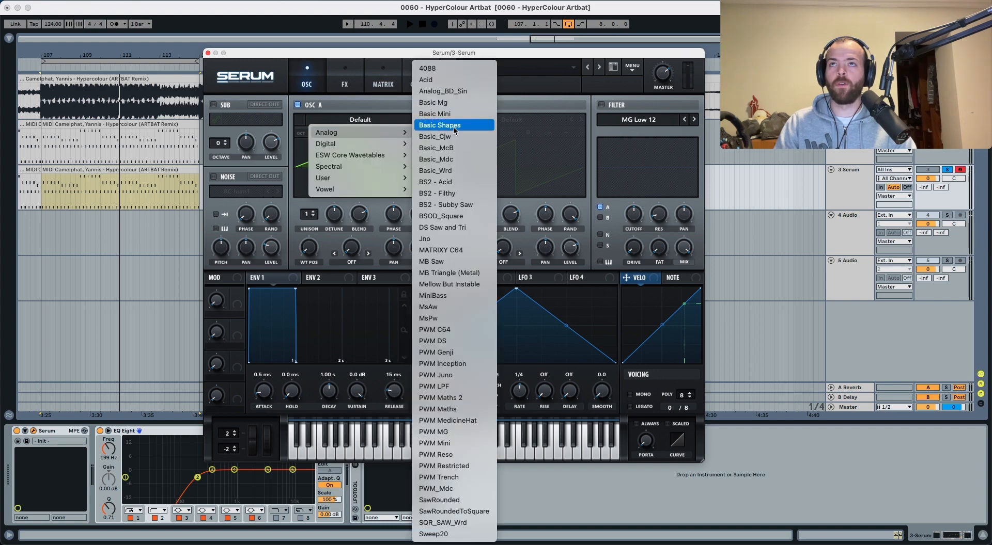
left_click(443, 124)
left_click_drag(313, 256, 318, 236)
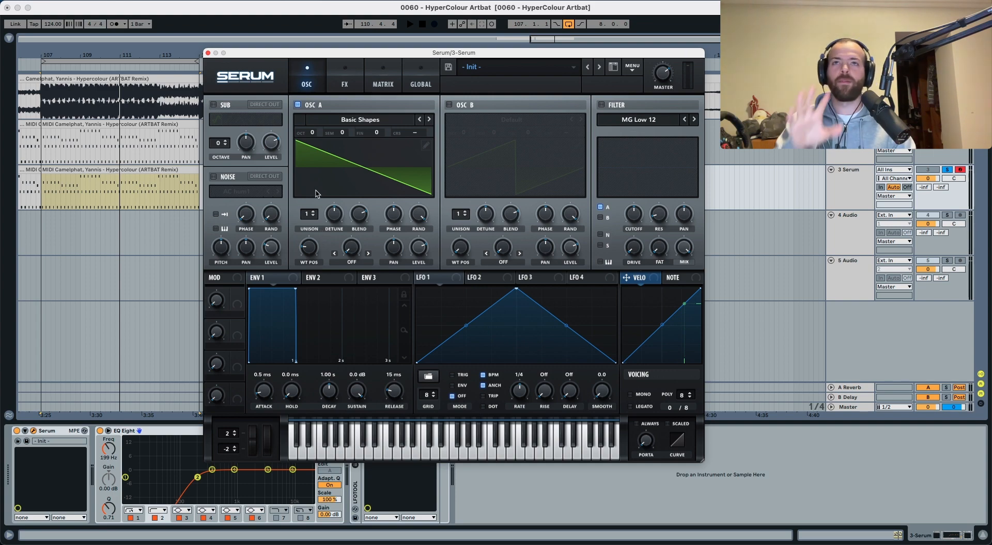
Lower oscillator A to octave -1 and play the loop to hear it
left_click_drag(312, 133, 311, 141)
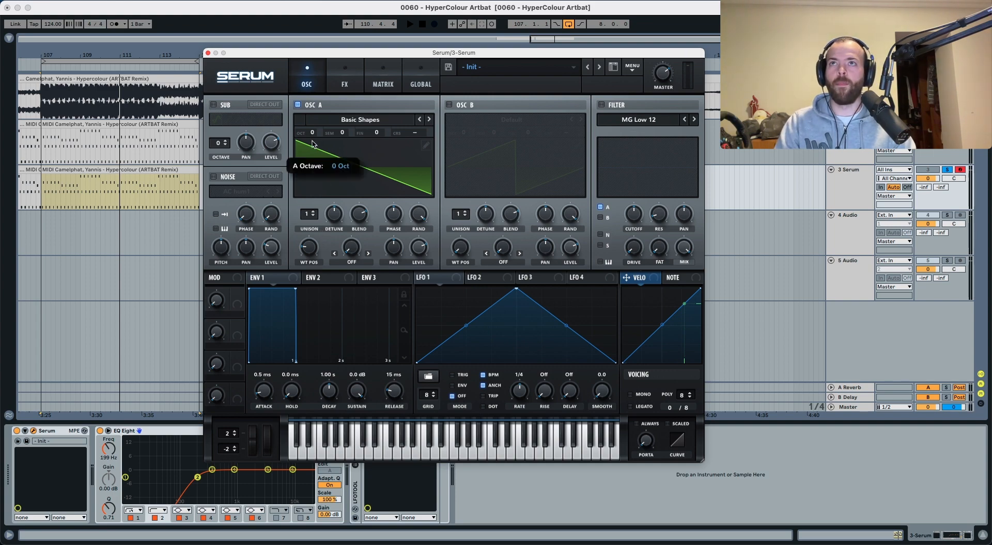
key("space")
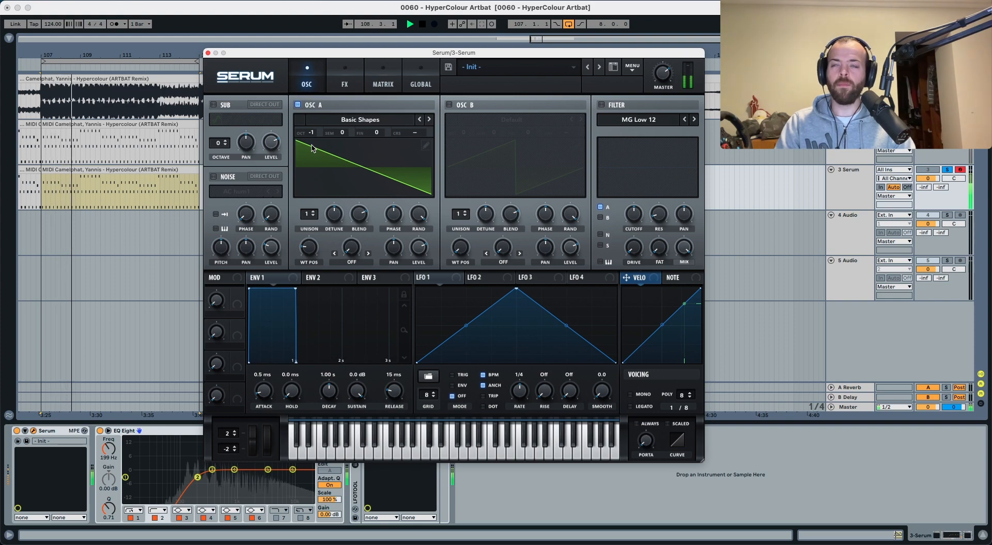
key("space")
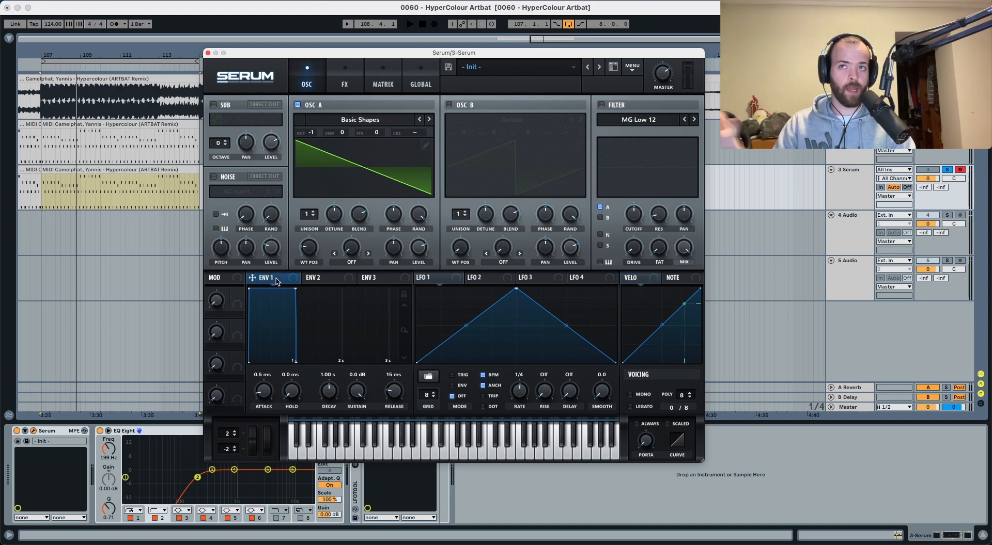
Shape Envelope 2 with a 296 ms decay and 84.32% sustain, and play the loop
left_click(323, 282)
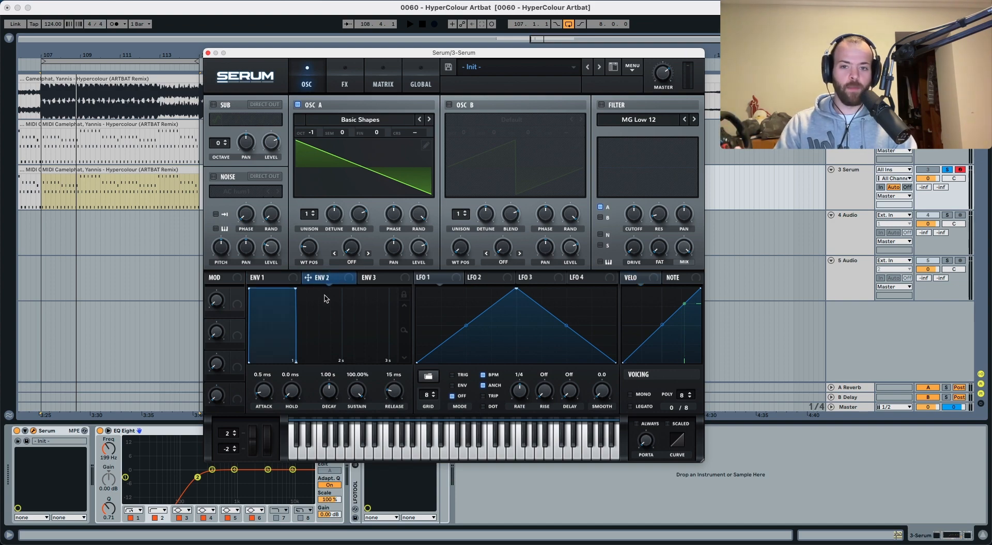
left_click_drag(327, 391, 356, 410)
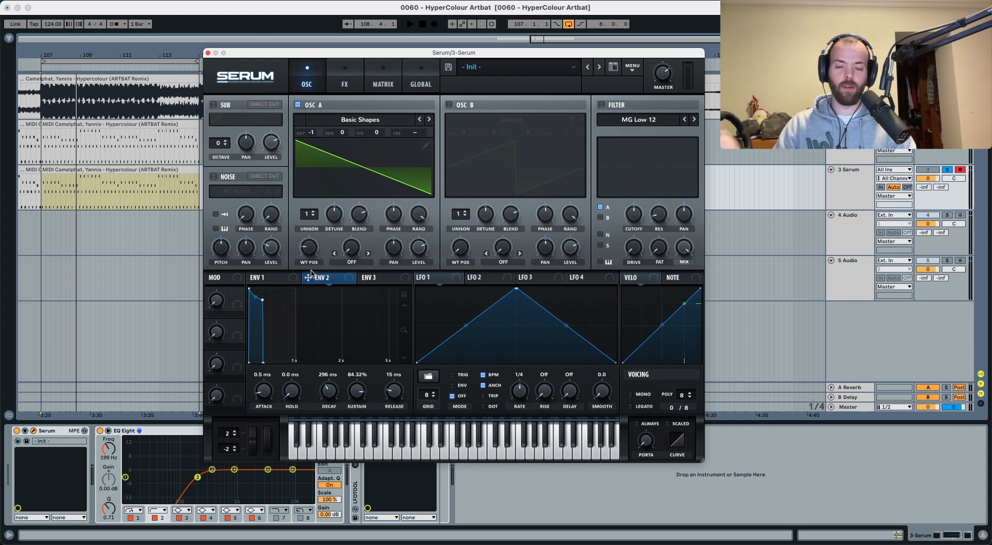
key("space")
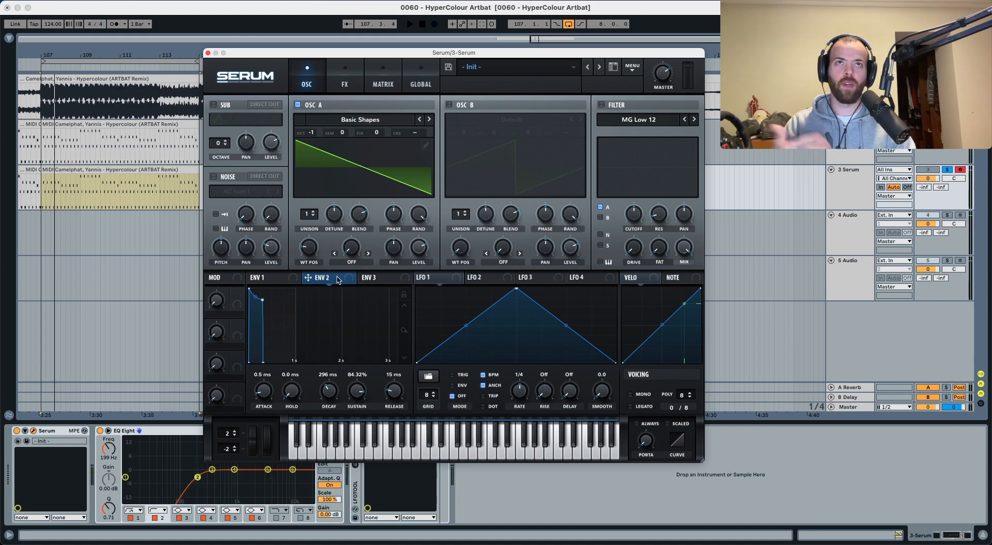
Enable the MG Low 12 filter with its cutoff turned far down, and assign Envelope 2 to modulate the cutoff
left_click(601, 105)
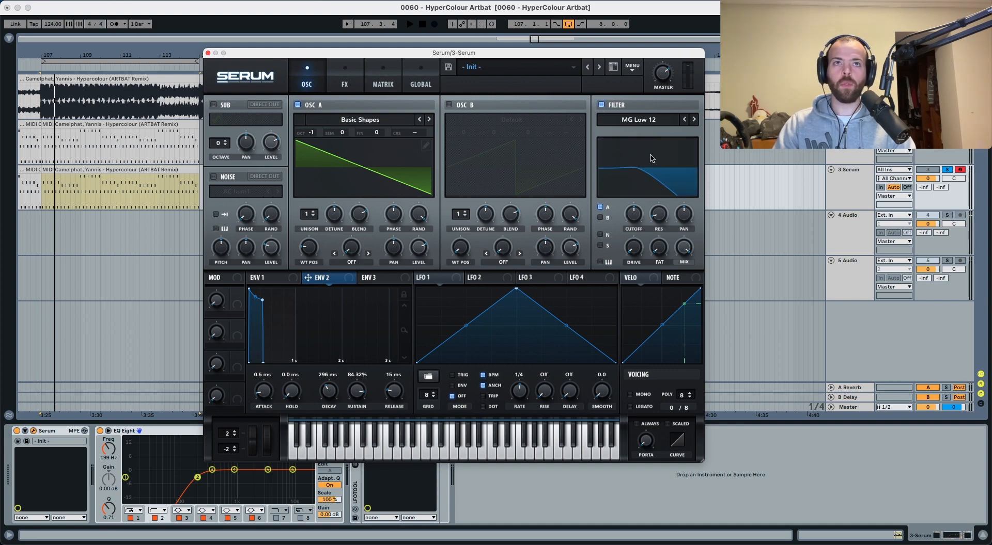
left_click_drag(635, 213, 626, 323)
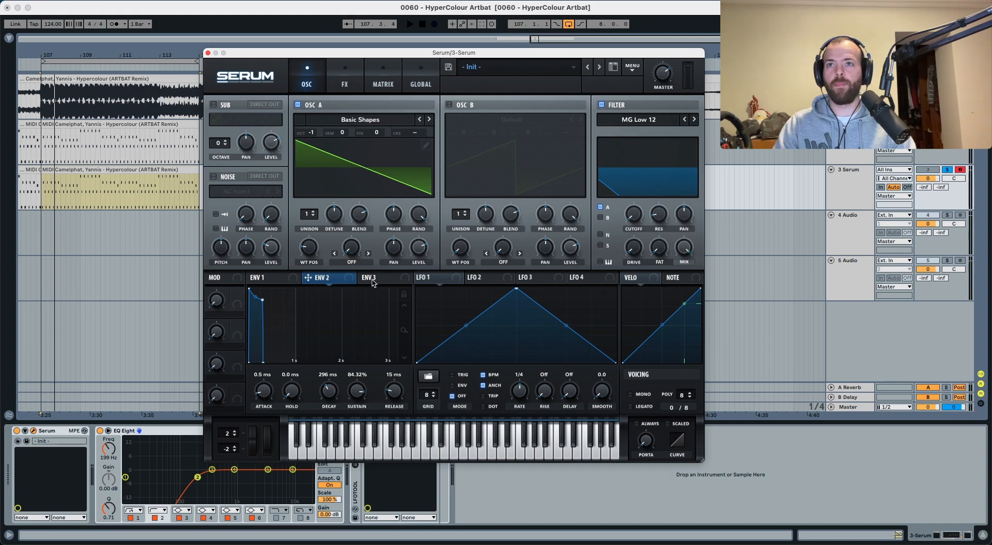
left_click_drag(307, 277, 625, 210)
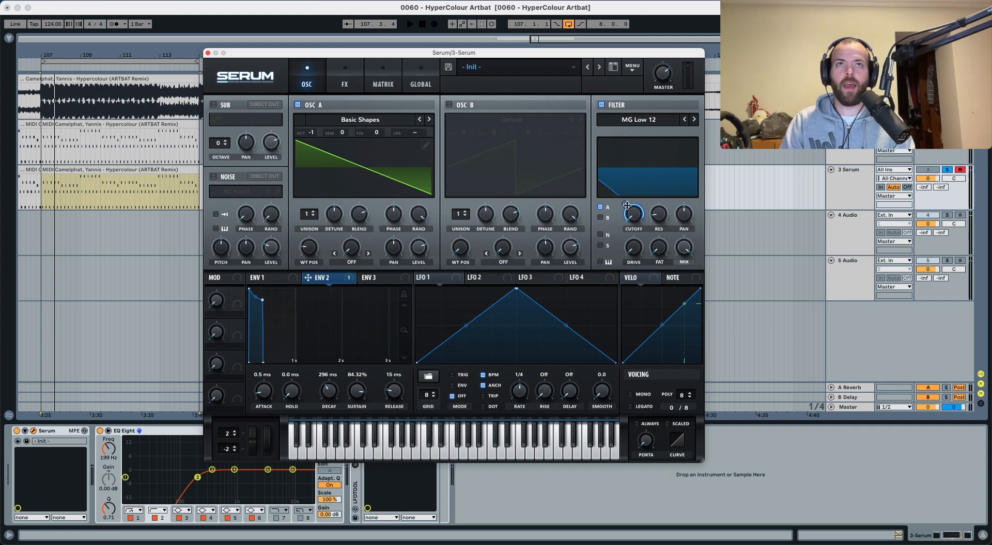
Compare the loop with the filter bypassed and enabled, leaving the filter on
key("space")
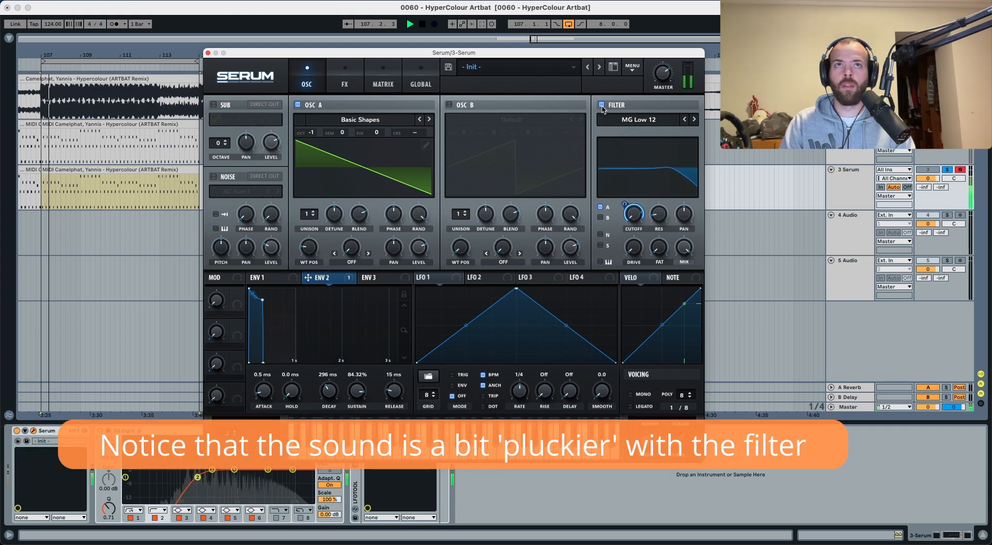
left_click(602, 105)
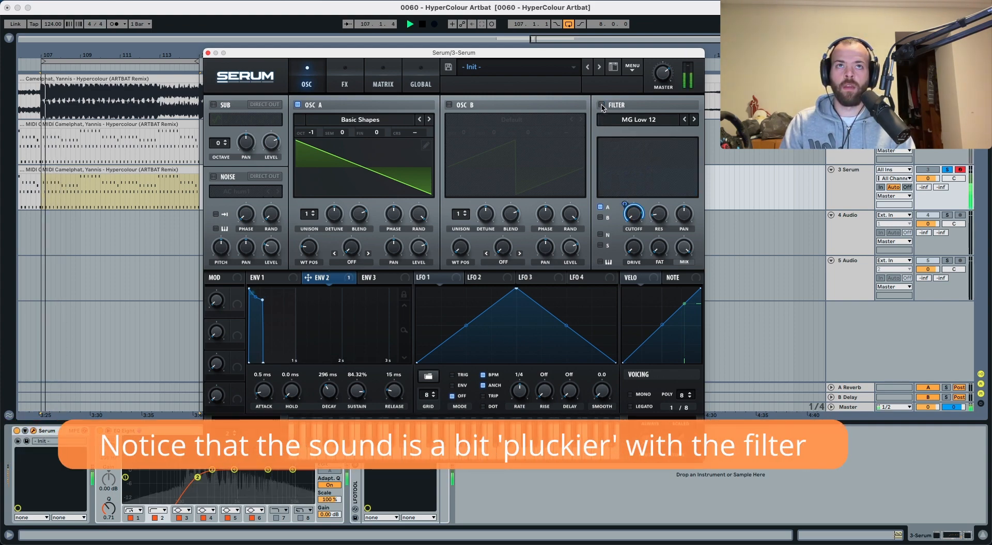
key("space")
left_click(601, 105)
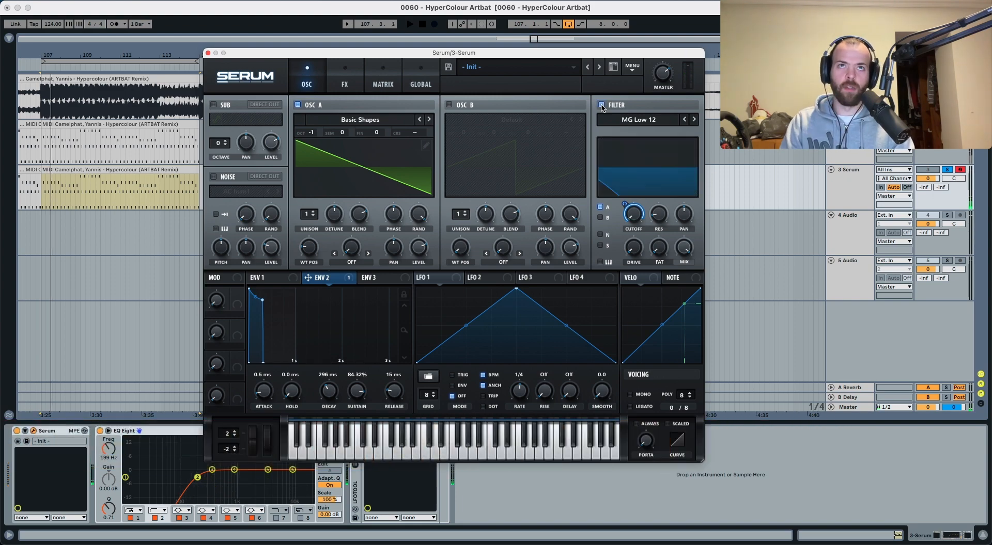
key("space")
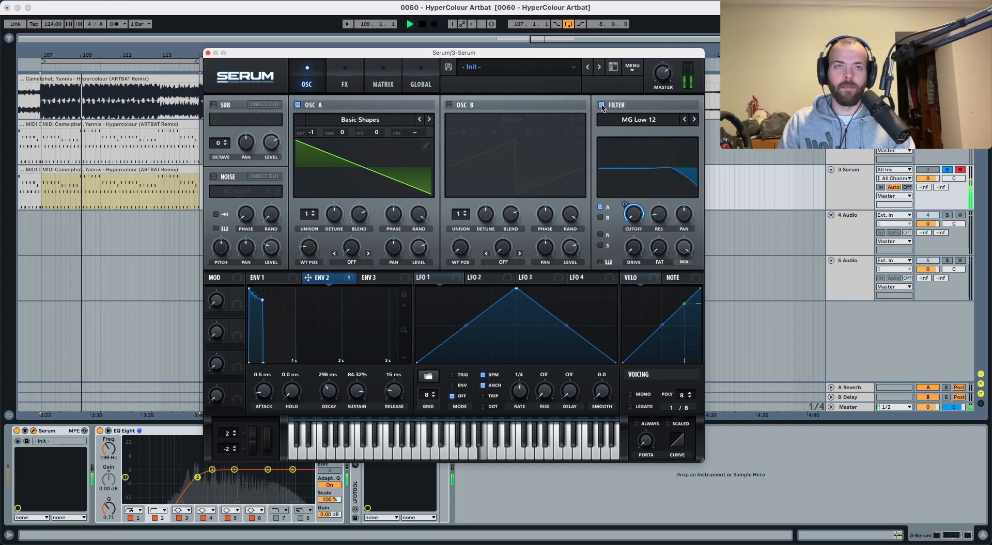
key("space")
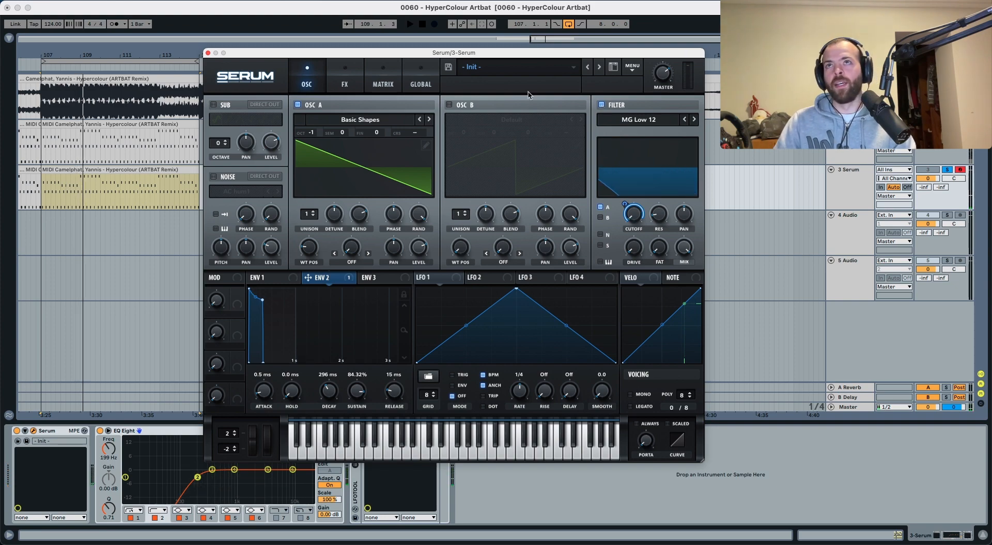
Enable Distortion in Serum's effects section and place it first in the chain
left_click(345, 80)
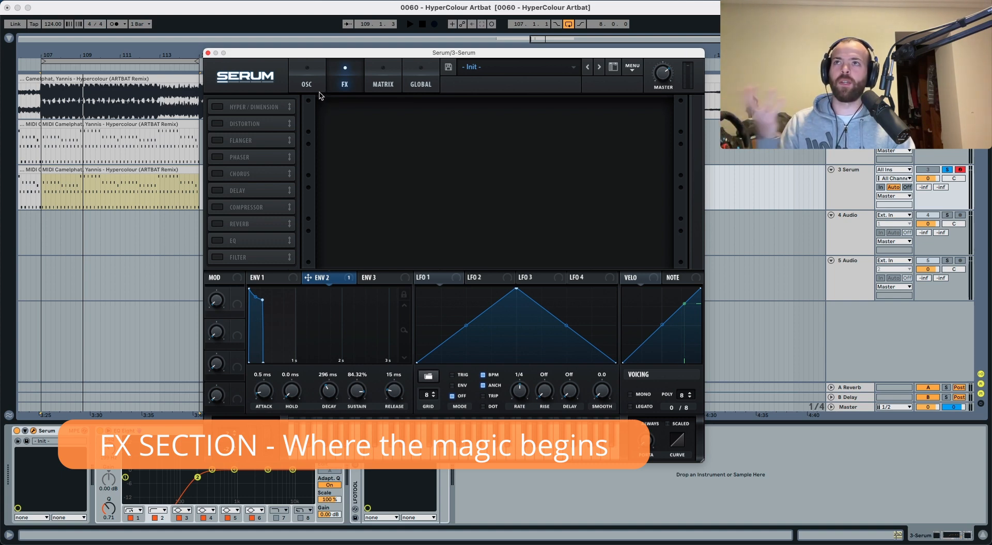
left_click(227, 124)
left_click_drag(236, 127, 249, 106)
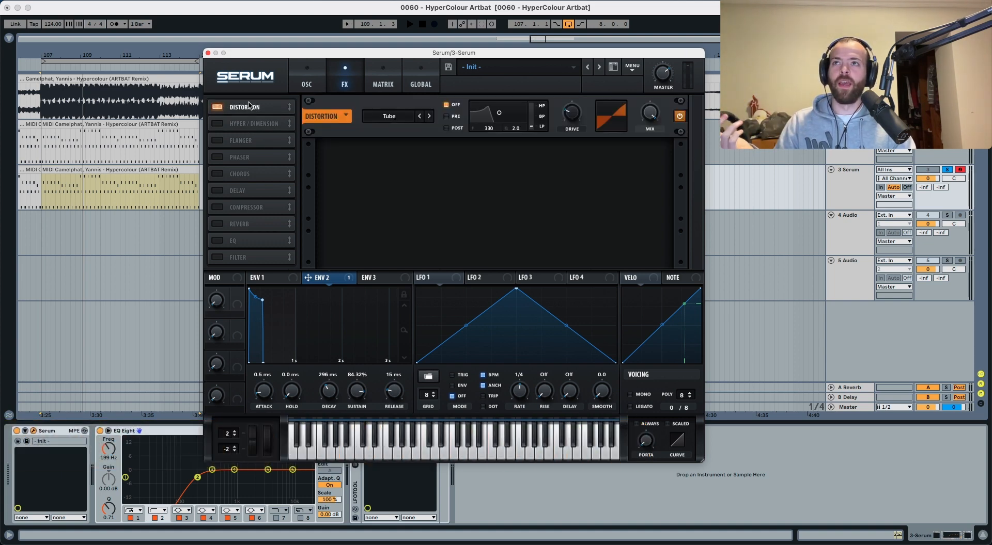
Reorder the effects chain so that Compressor, Filter, EQ, Delay and Reverb follow Distortion in that order
left_click_drag(248, 209, 255, 127)
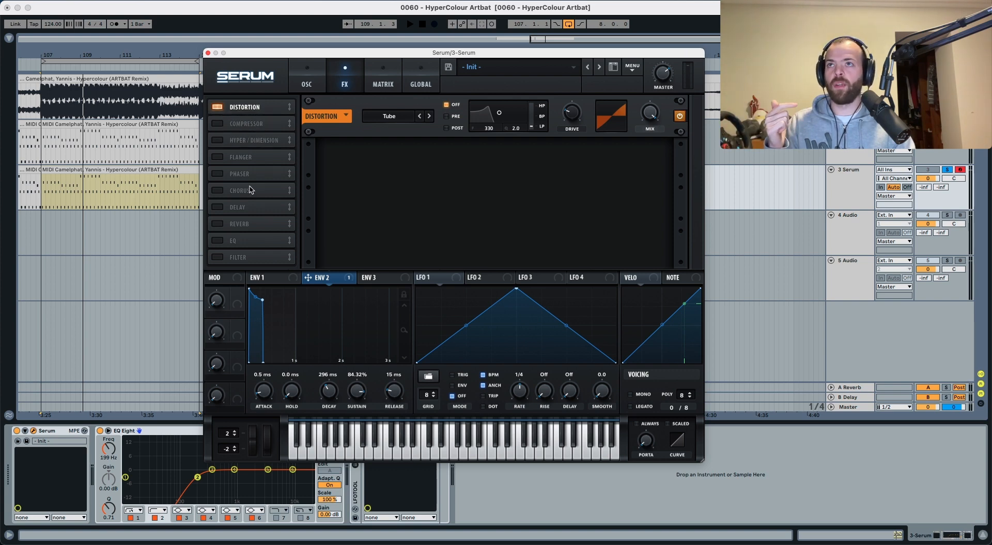
left_click_drag(247, 254, 254, 138)
left_click_drag(248, 257, 246, 159)
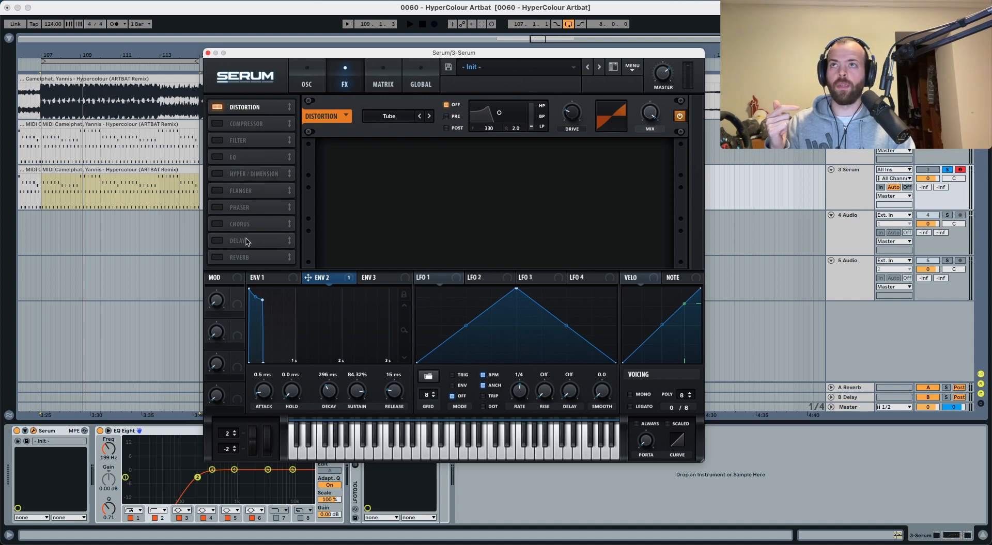
left_click_drag(246, 241, 250, 175)
left_click_drag(248, 261, 246, 184)
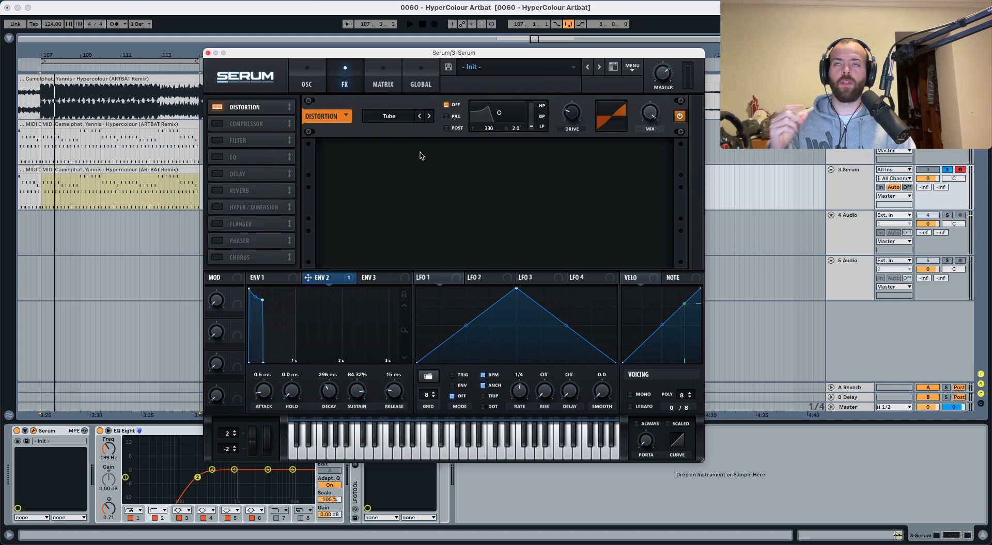
Change the distortion type from Tube to Asym and play the loop to hear it
left_click(429, 116)
left_click(429, 116)
left_click(429, 116)
left_click(429, 115)
left_click(428, 116)
left_click(428, 116)
left_click(429, 116)
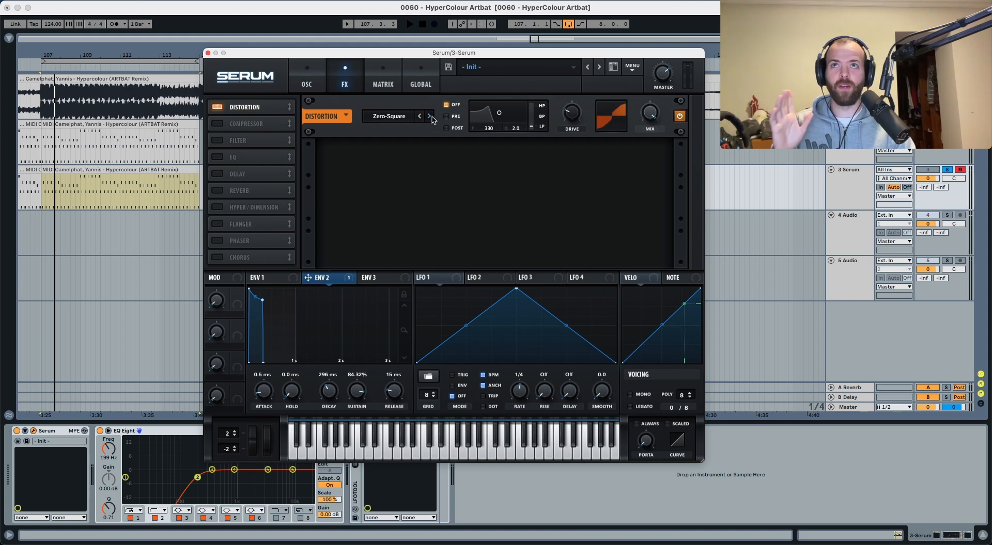
left_click(429, 115)
left_click(429, 116)
key("space")
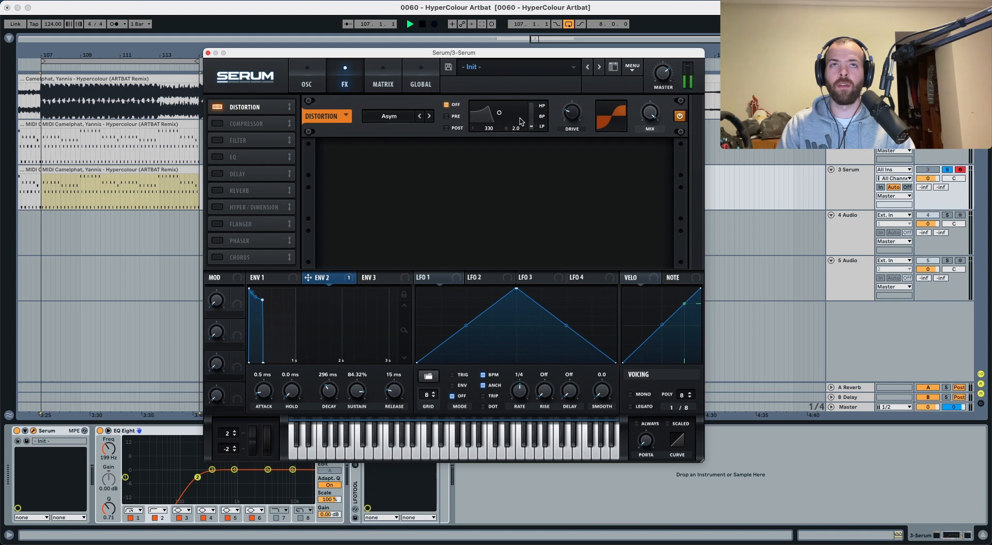
mouse_move(571, 120)
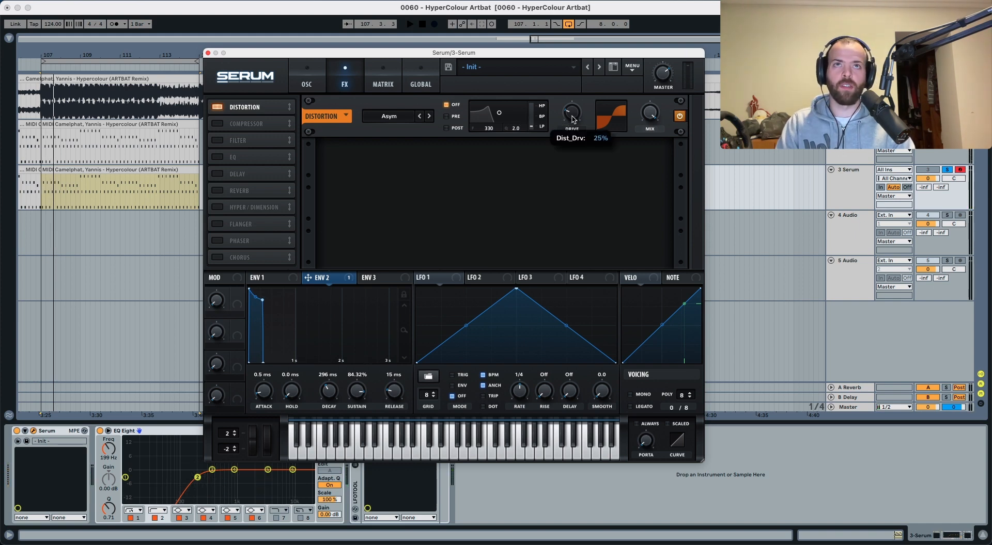
Compare low and full distortion drive over the playing loop, leaving the drive at 100%
left_click_drag(572, 119, 578, 47)
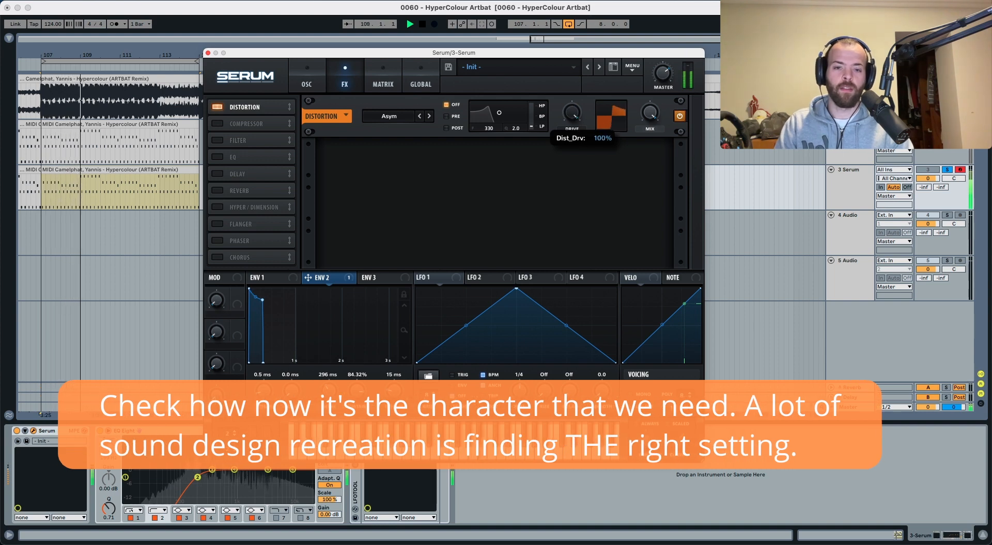
key("space")
left_click_drag(564, 114, 566, 184)
key("space")
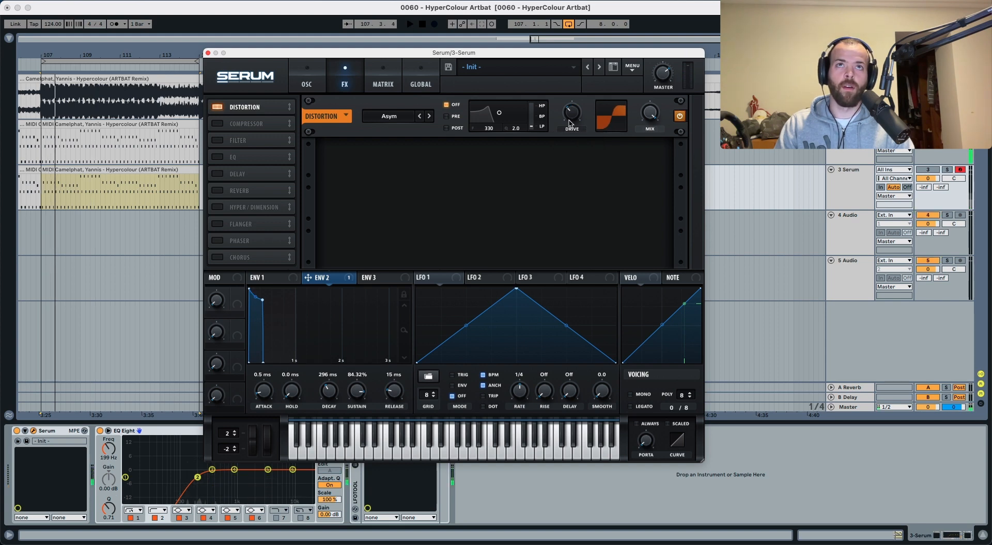
key("space")
left_click_drag(571, 121, 584, 16)
key("space")
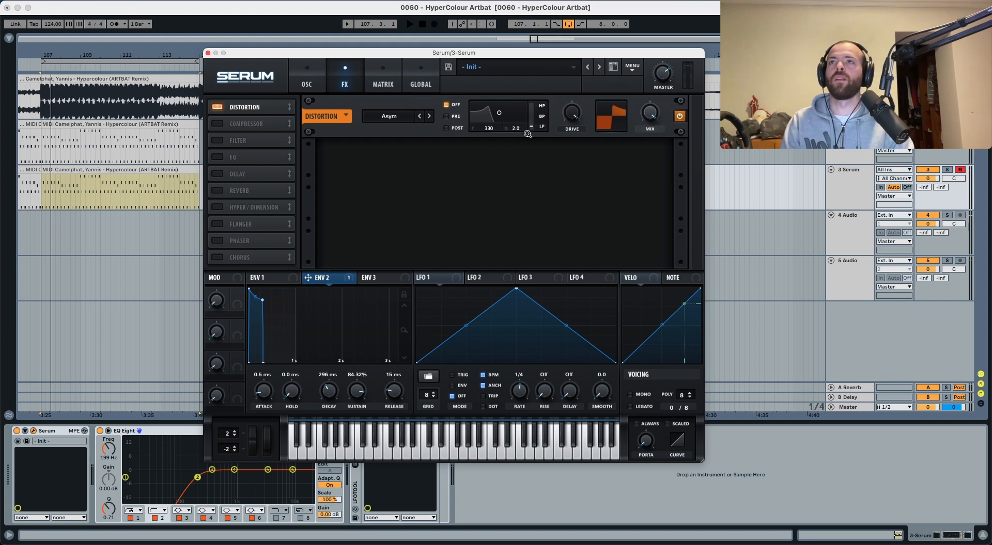
Enable the Compressor effect with Multiband on and play the loop to hear it
left_click(219, 125)
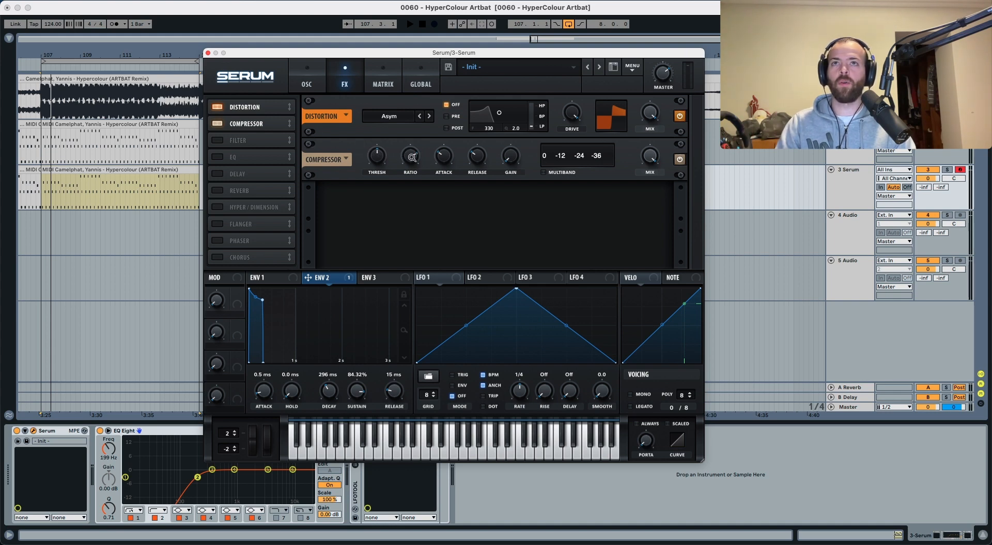
mouse_move(448, 148)
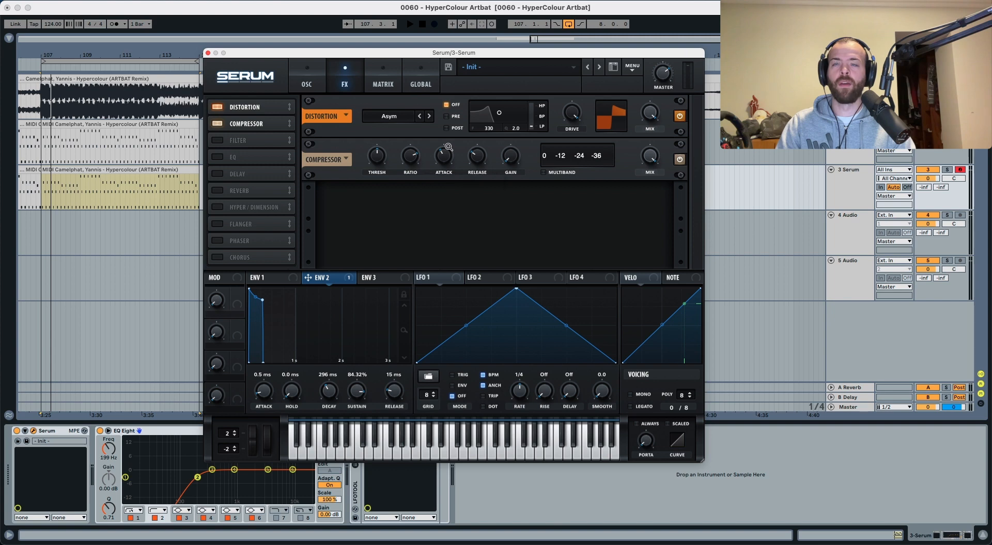
left_click(544, 172)
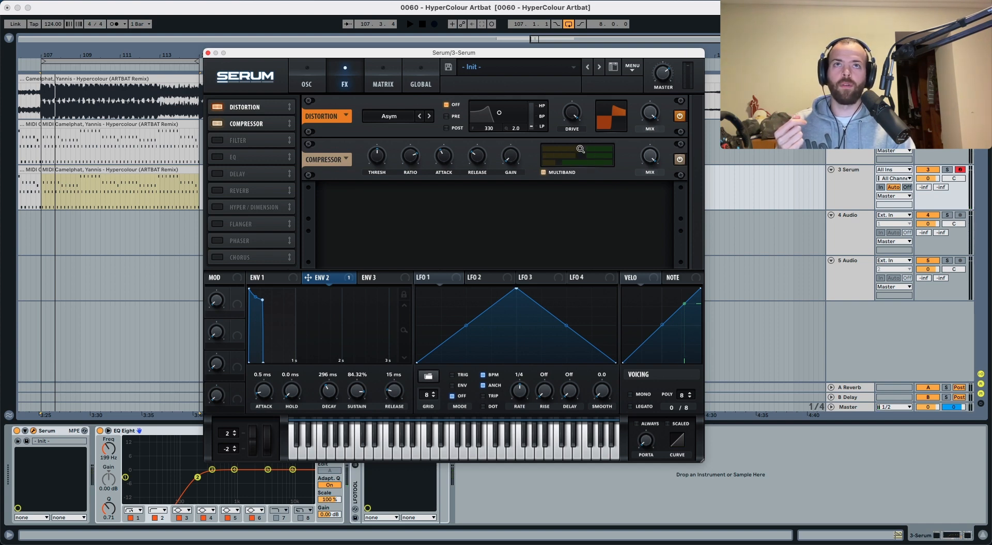
mouse_move(581, 149)
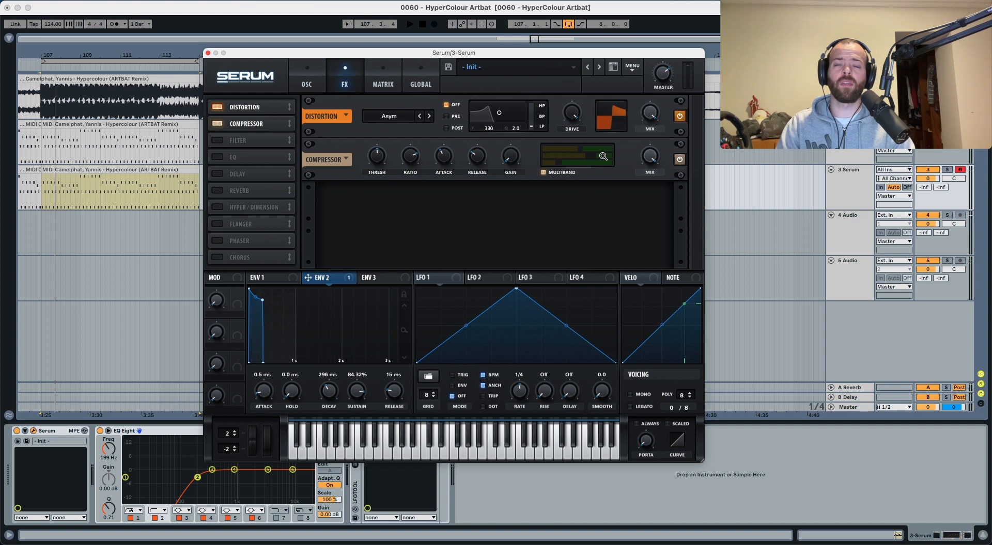
key("space")
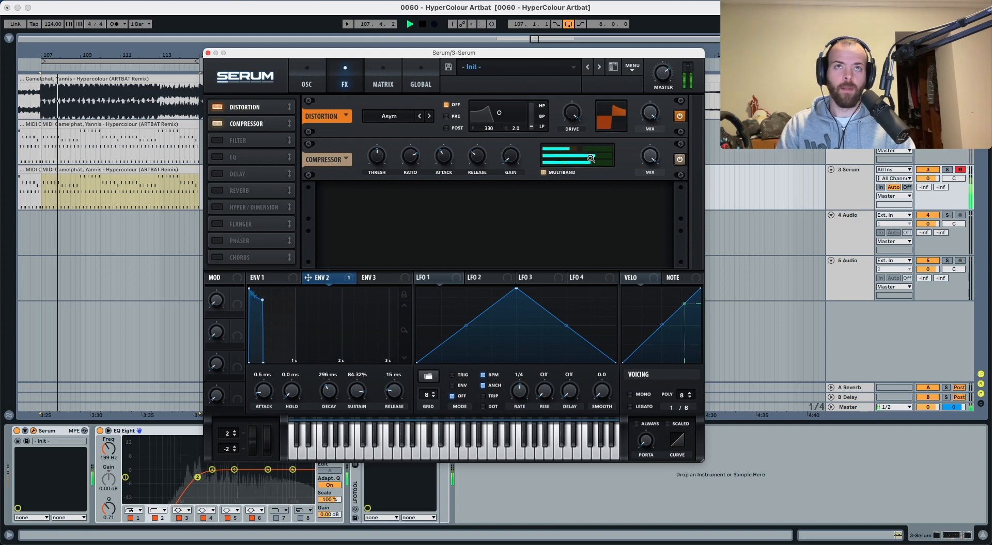
key("space")
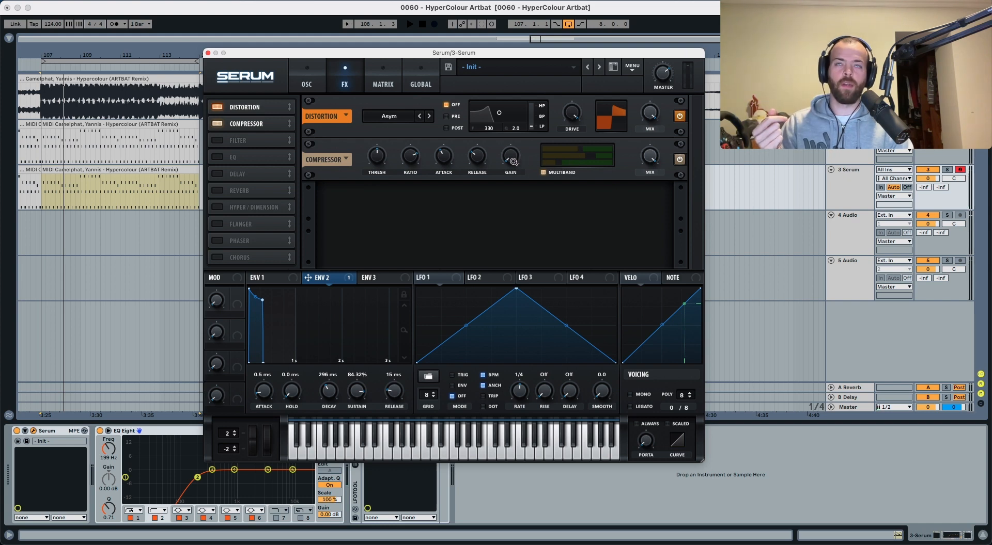
Raise the compressor's gain, lower Serum's master volume to compensate, and play the loop
left_click_drag(515, 134, 515, 135)
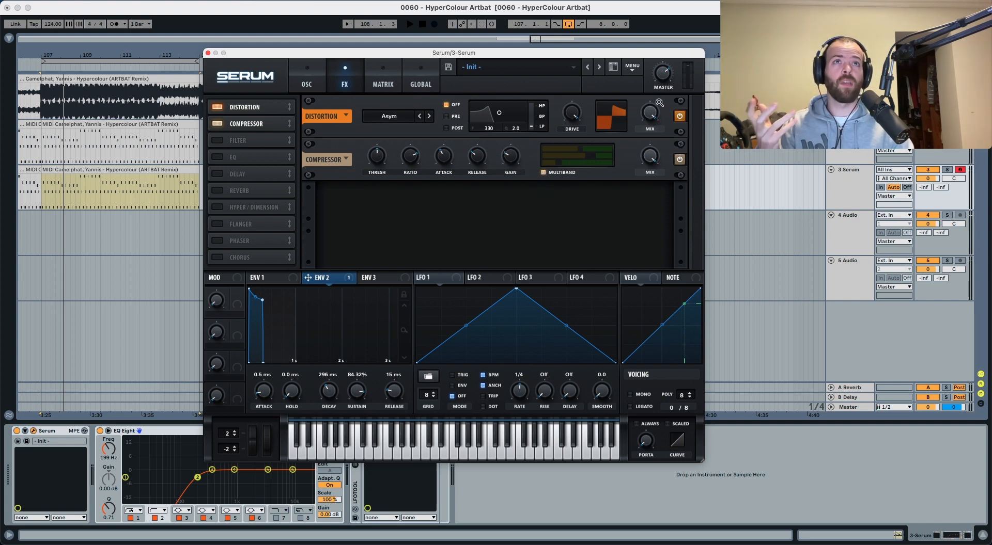
left_click_drag(659, 81, 657, 96)
key("space")
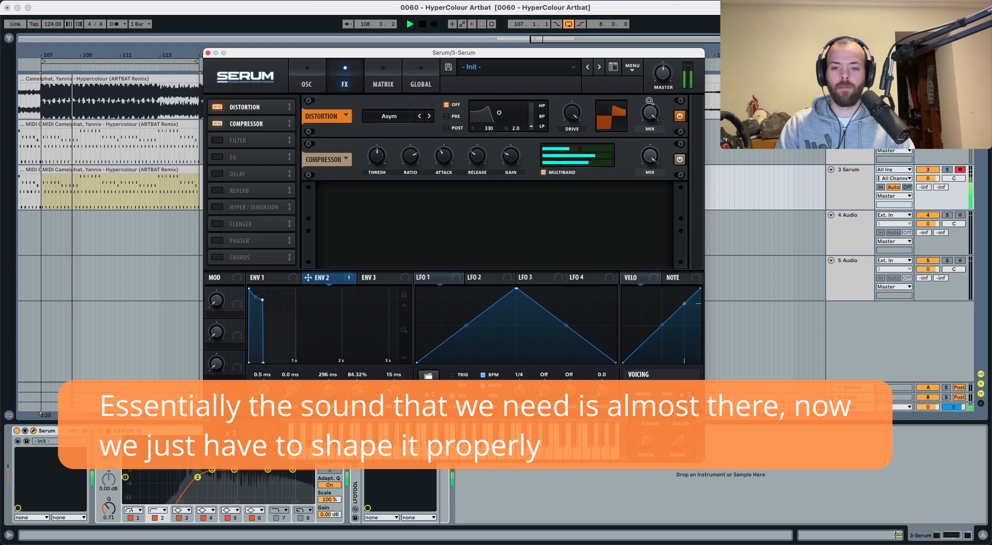
key("space")
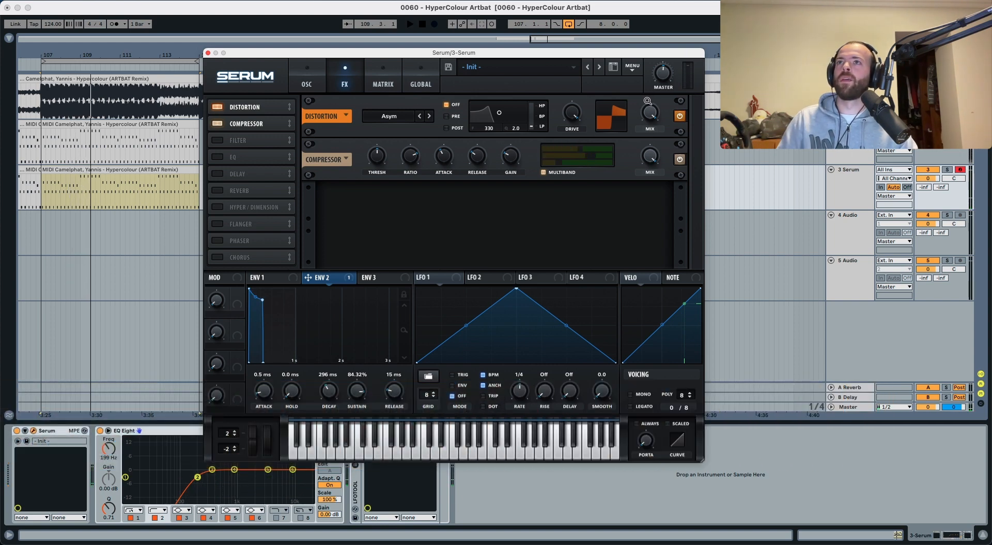
Enable the Filter effect with the MG Low 6 type, set its drive to 19%, and play the loop
left_click(217, 139)
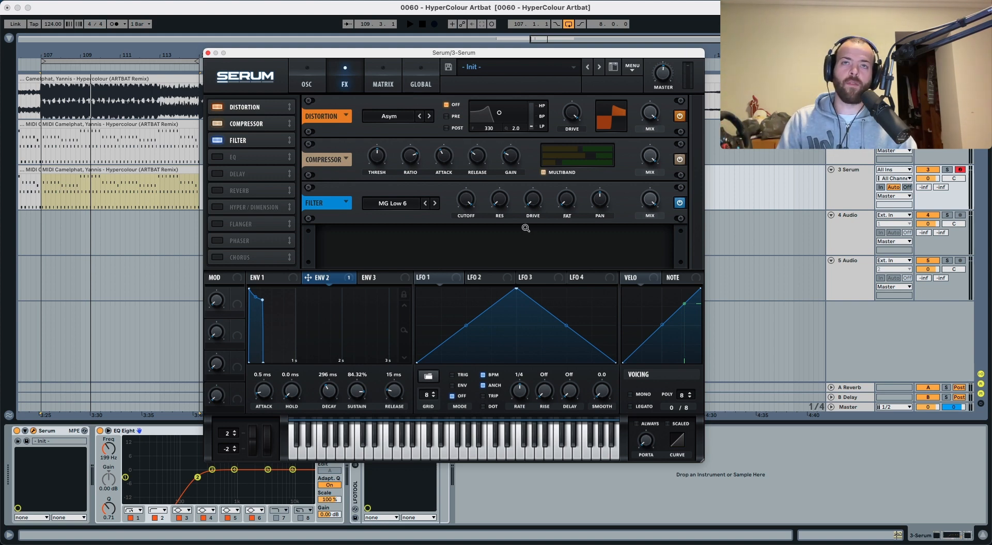
left_click_drag(527, 196, 531, 181)
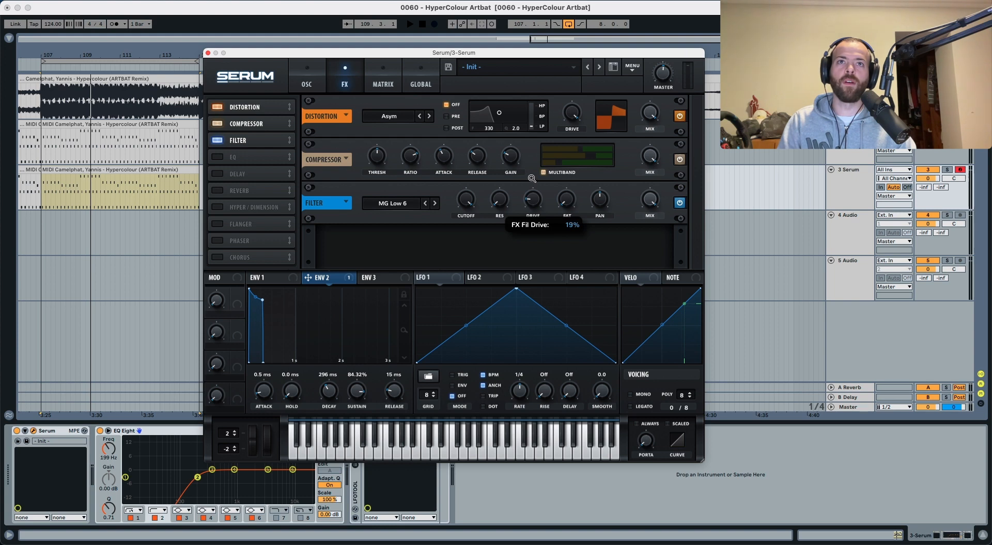
key("space")
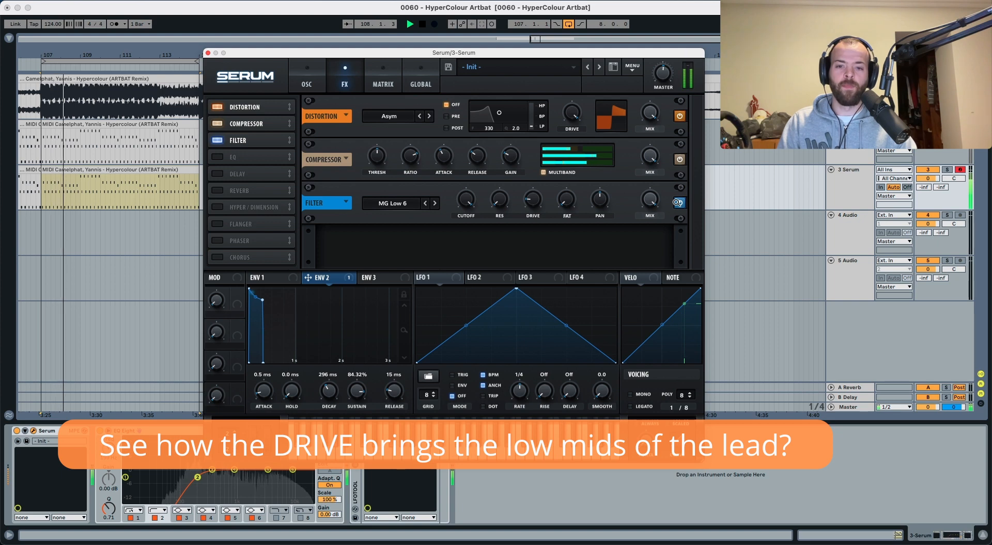
key("space")
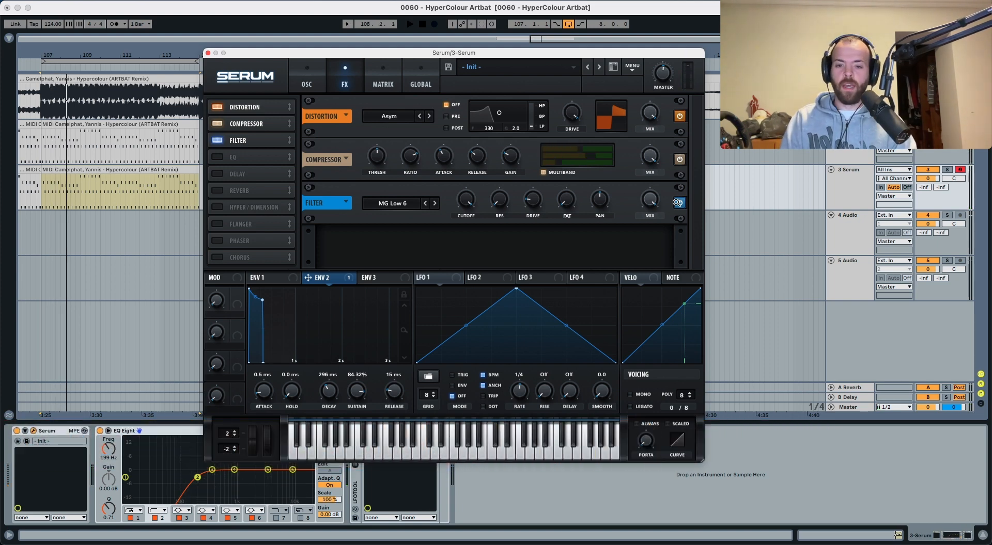
Enable the EQ effect, set its low band to 818 Hz, and raise that band's gain for a slight boost
left_click(218, 157)
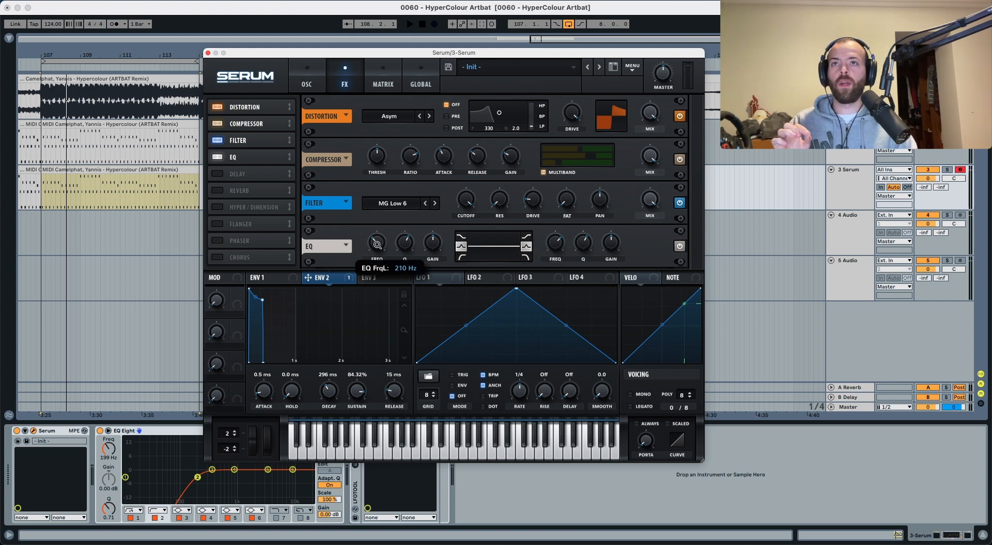
left_click_drag(377, 244, 380, 234)
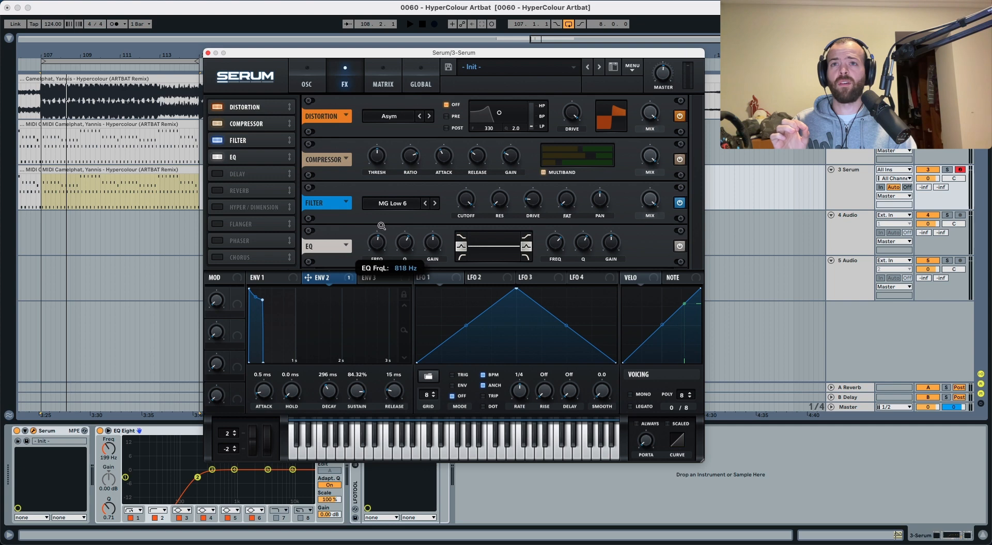
mouse_move(554, 247)
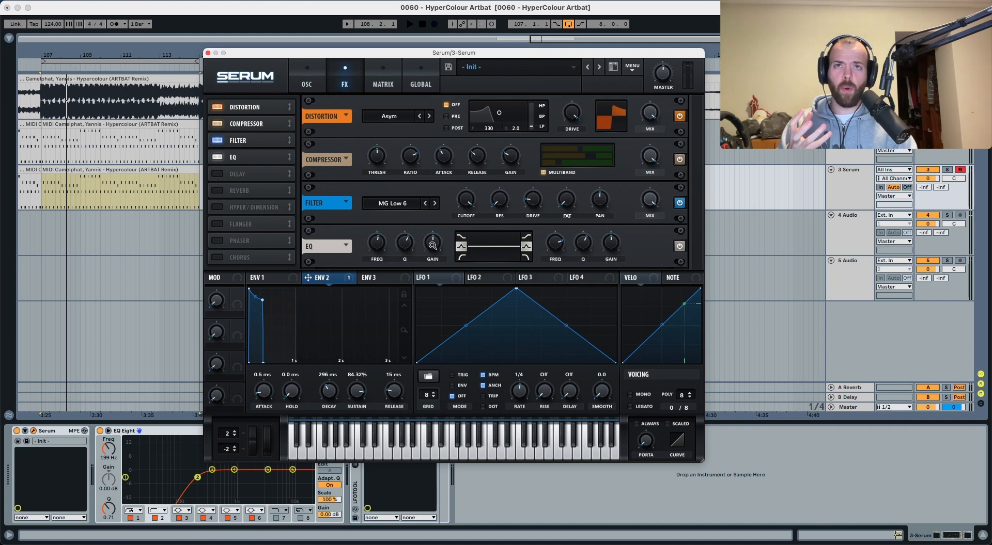
left_click_drag(433, 246, 435, 236)
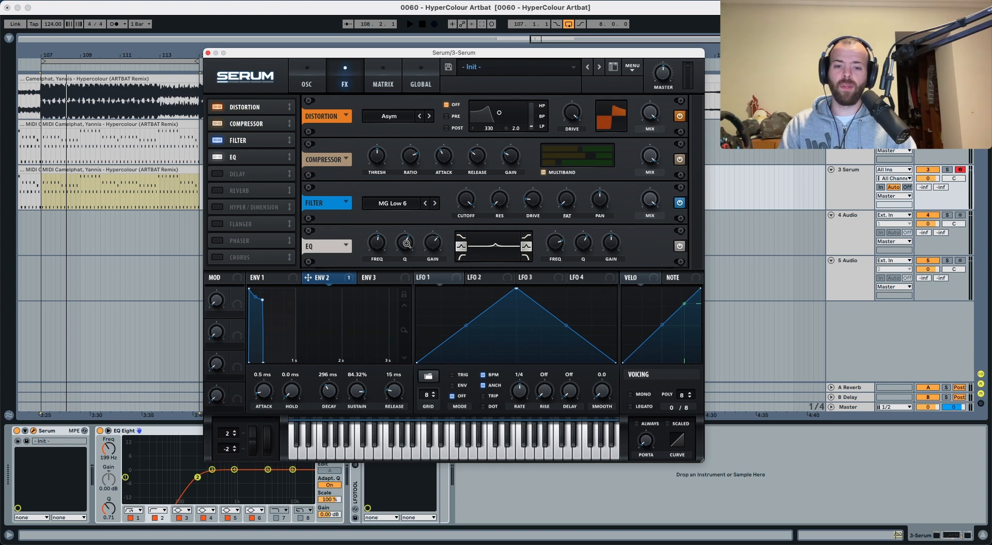
Set the EQ low band's Q to 32% while the loop plays and listen to the result
key("space")
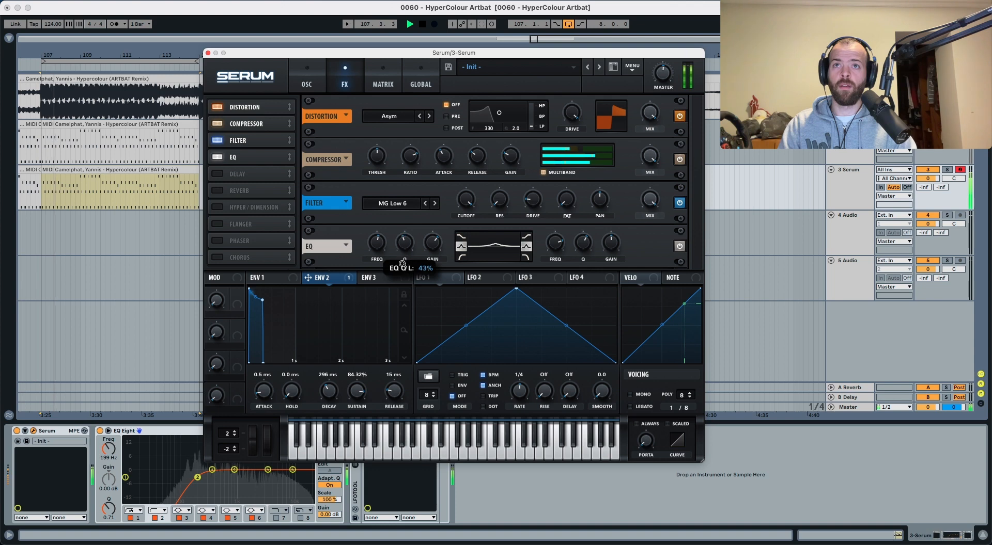
left_click_drag(403, 256, 402, 272)
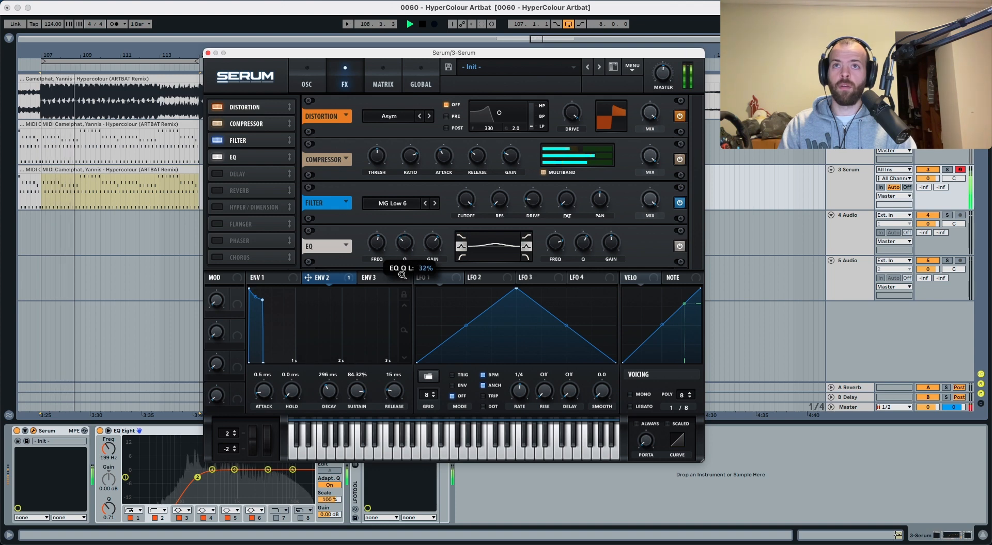
key("space")
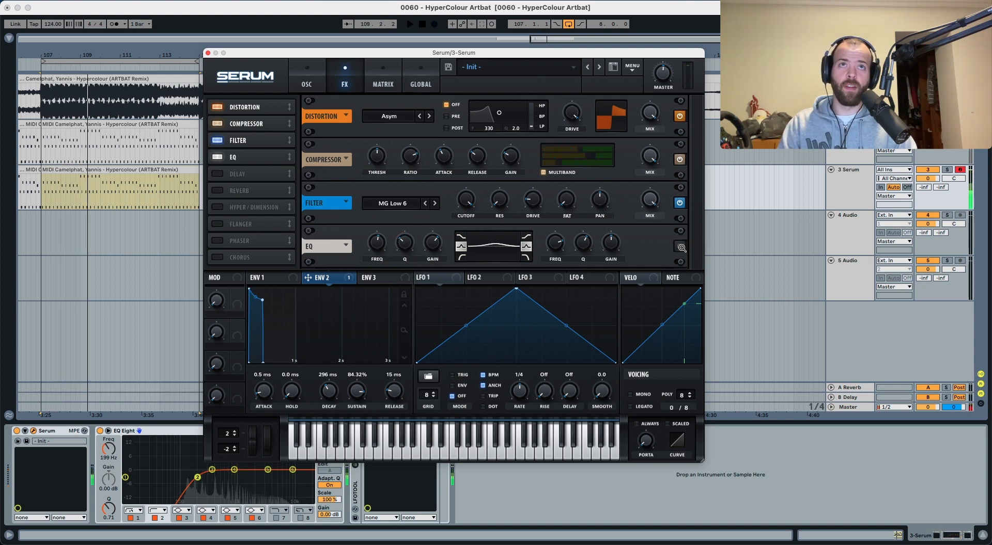
key("space")
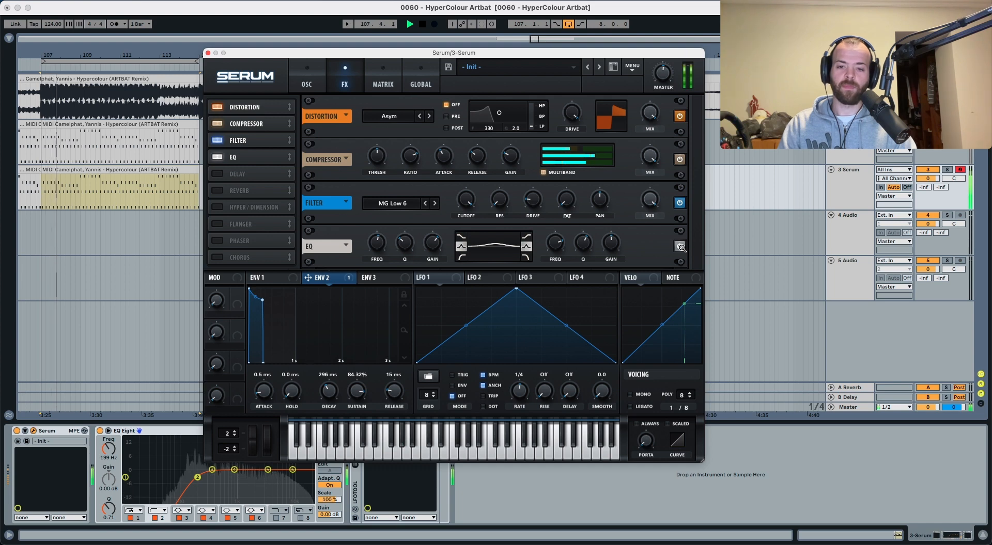
key("space")
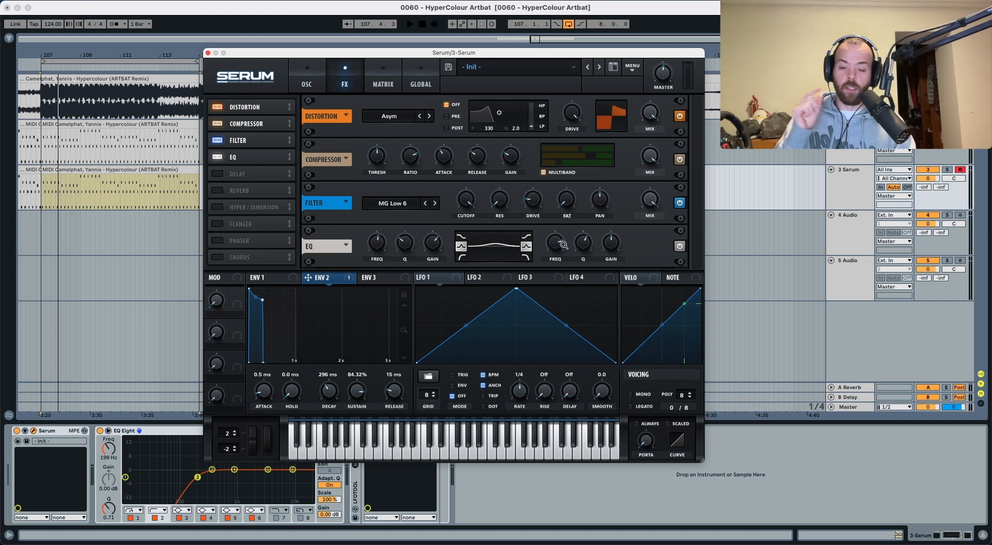
Set the EQ high band's Q to 38% and its gain to about 5.6 dB while listening to the loop
mouse_move(583, 250)
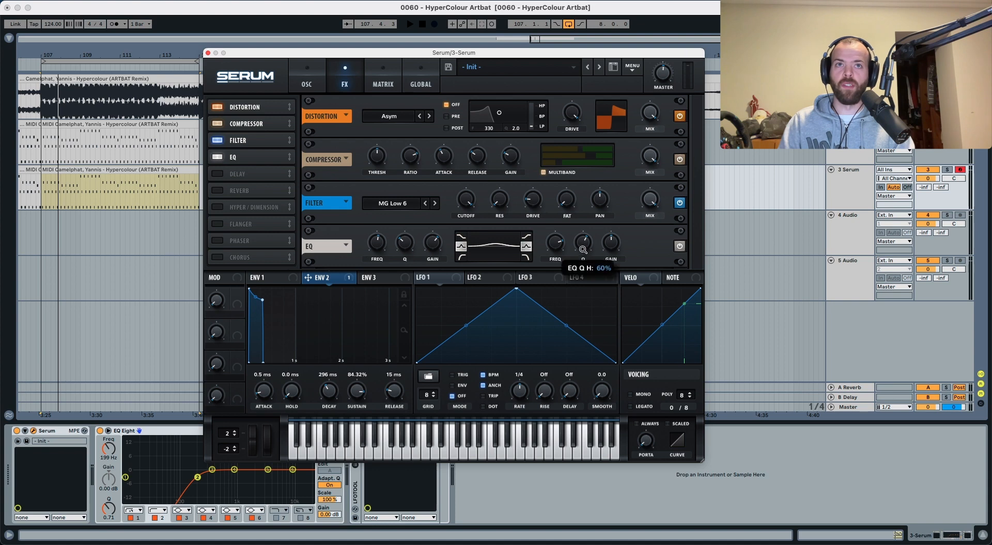
key("space")
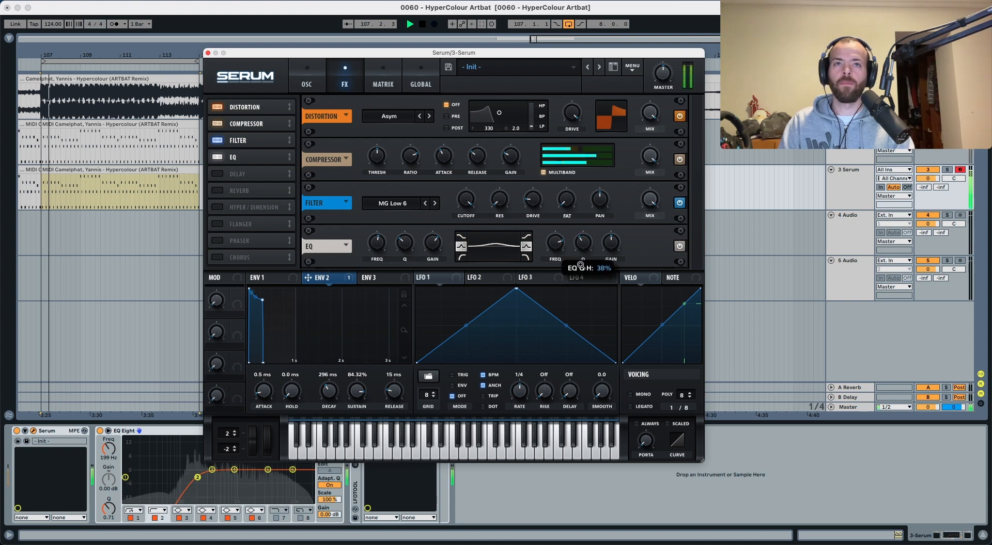
mouse_move(613, 244)
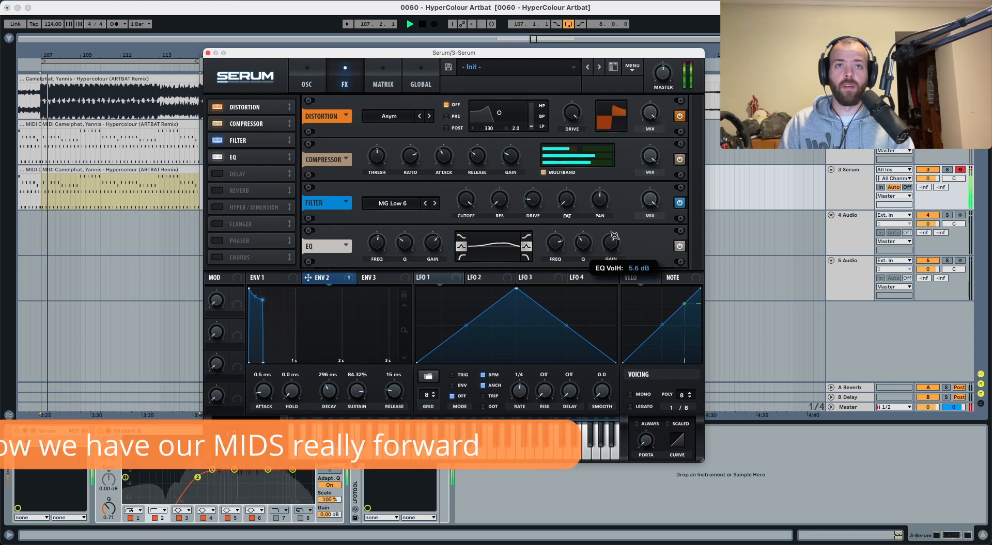
key("space")
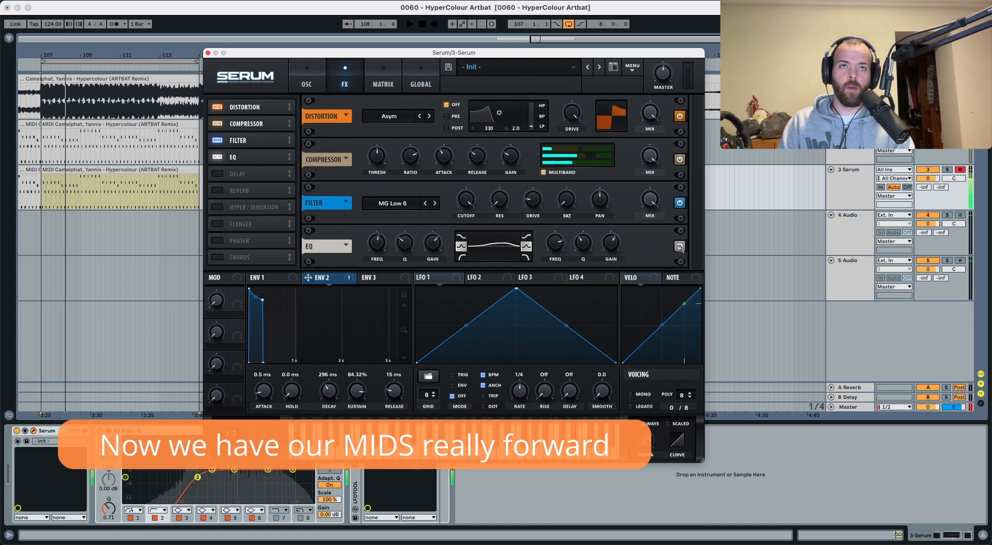
key("space")
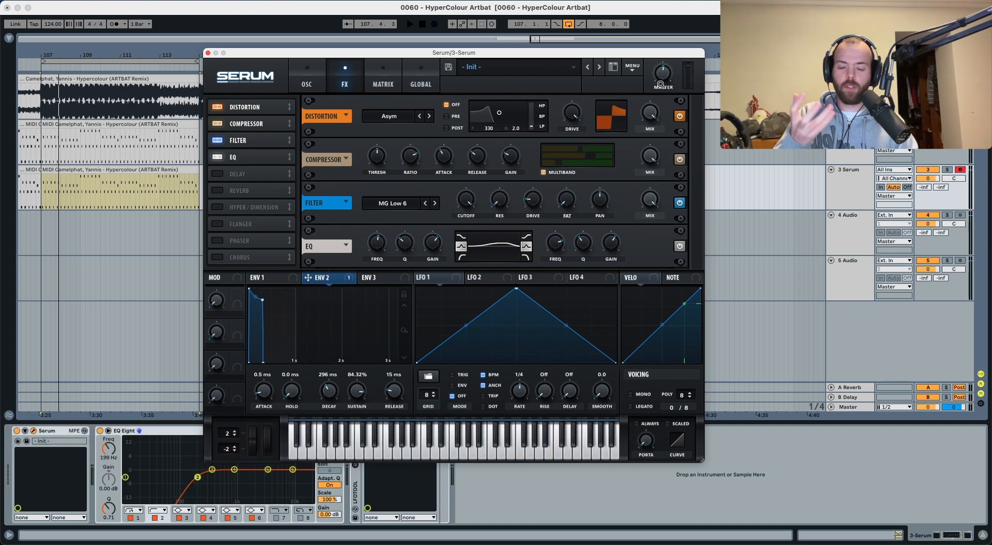
Set Serum's master volume to 49% and play the loop to check the level
mouse_move(663, 82)
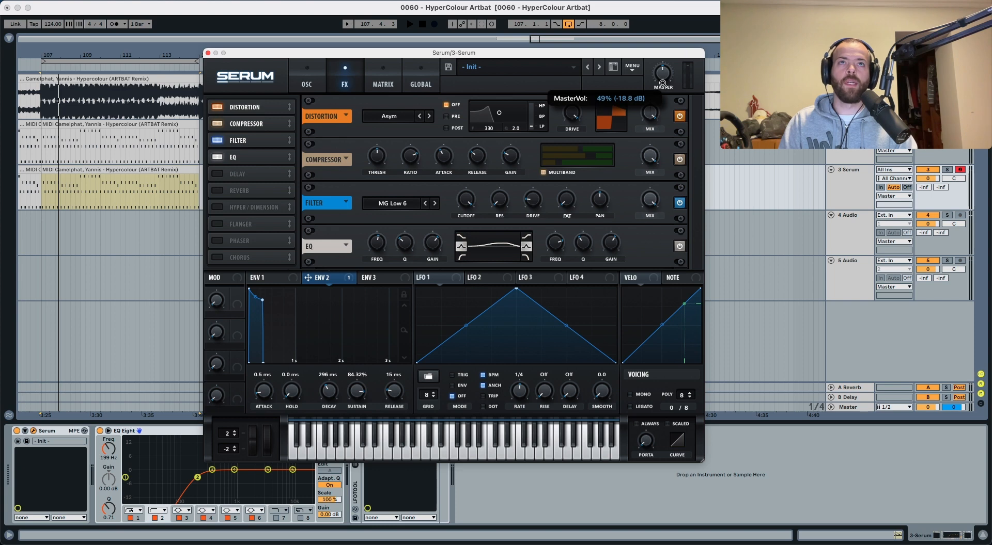
key("space")
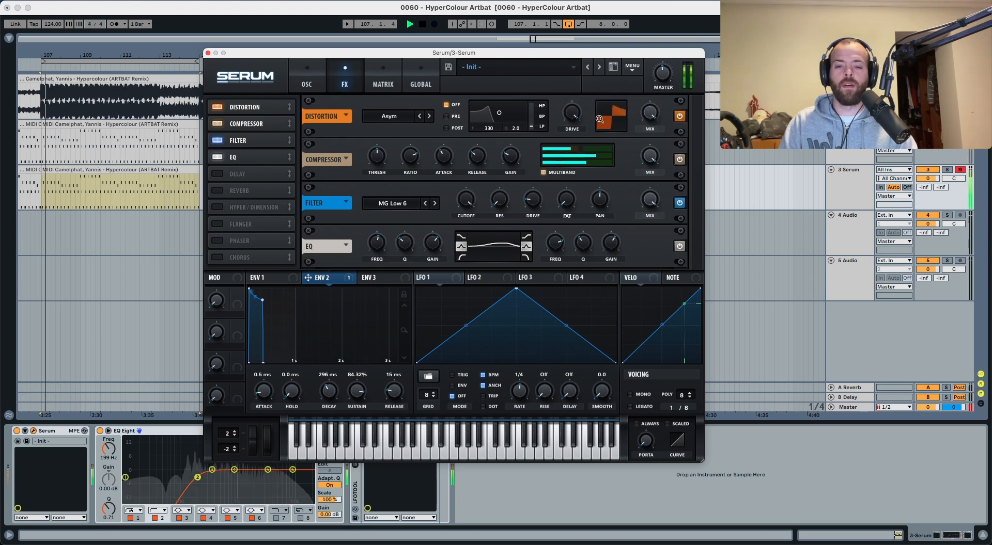
key("space")
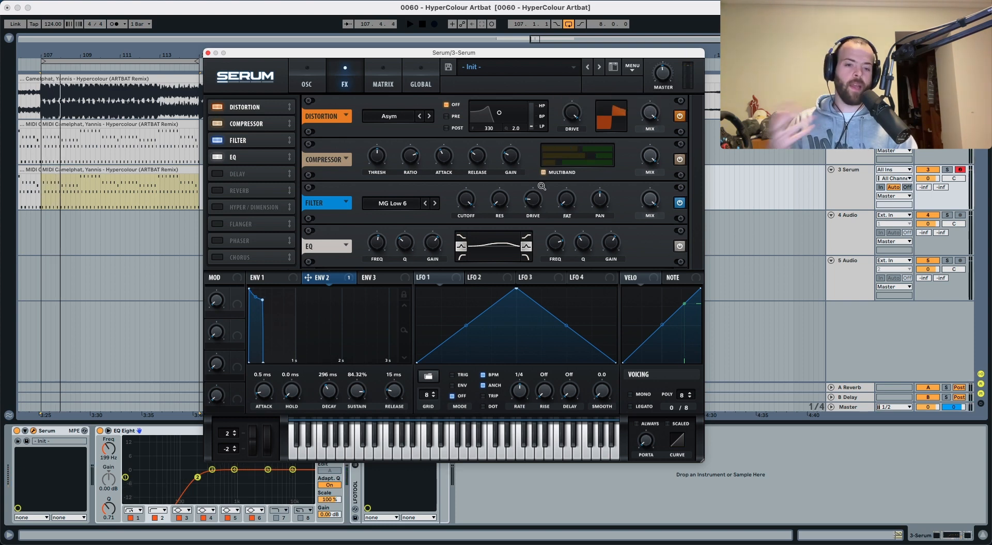
Enable the Delay effect with dotted 1/8 on the left and 1/8 on the right, and set its filter to 2283 and 3.0
left_click(218, 174)
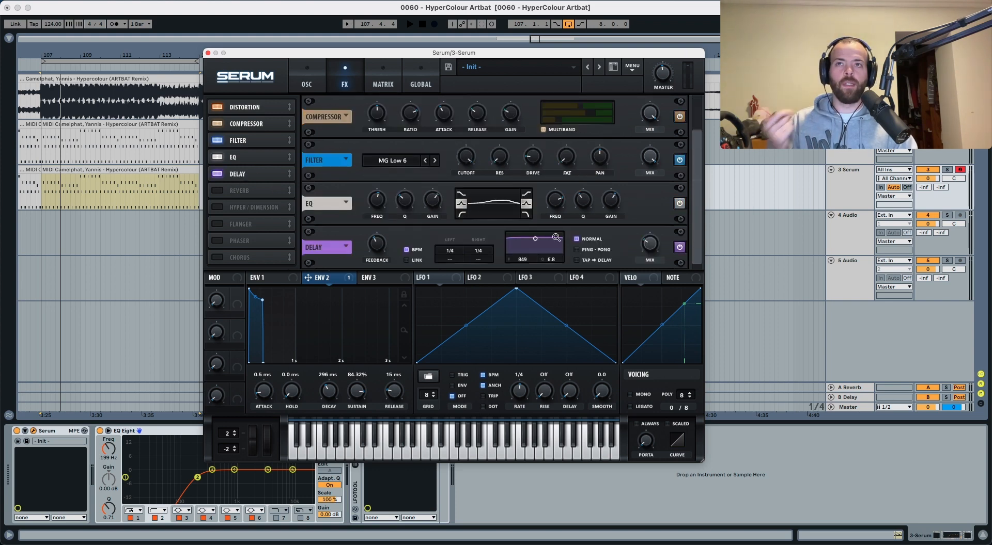
left_click_drag(455, 259, 461, 193)
left_click_drag(489, 252, 545, 245)
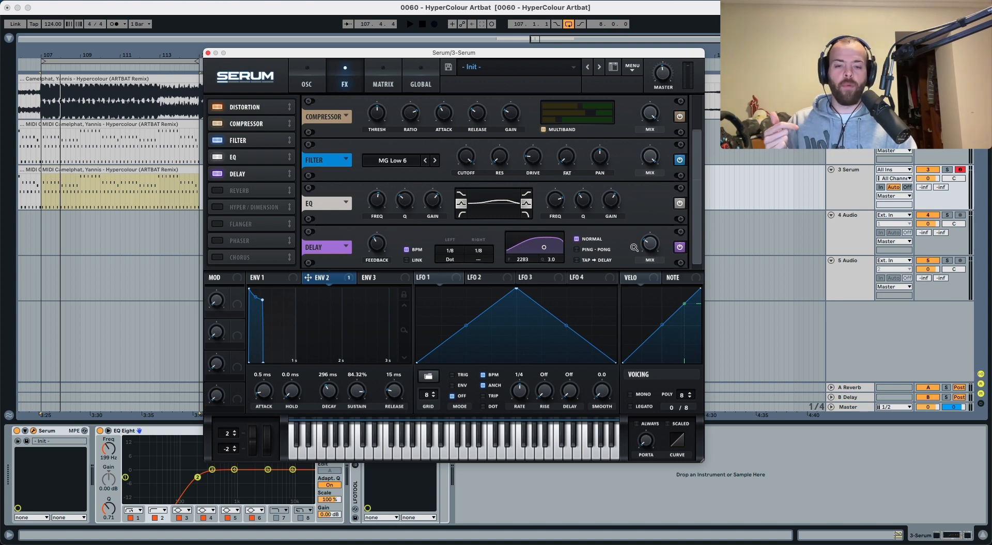
Play the loop to hear the delay on the lead sound
key("space")
mouse_move(650, 250)
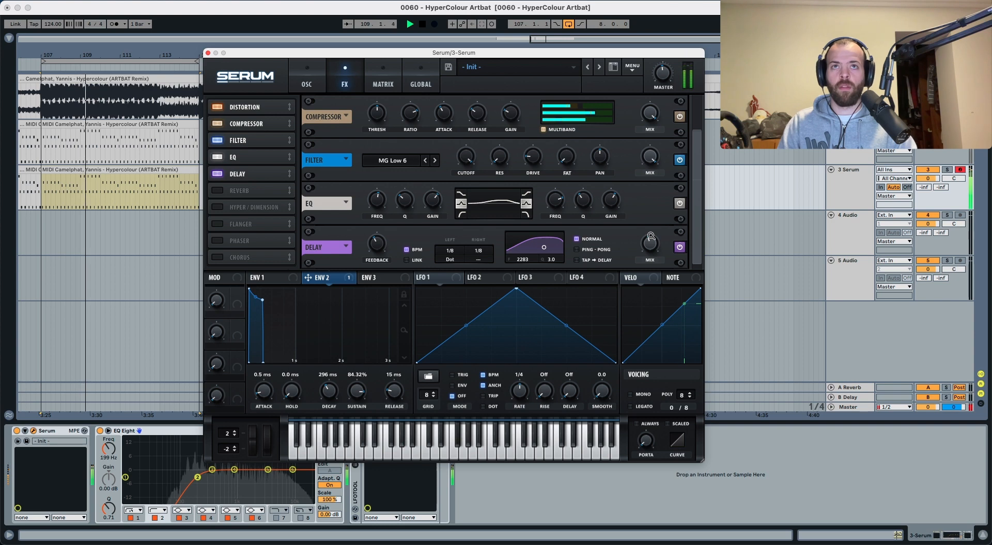
key("space")
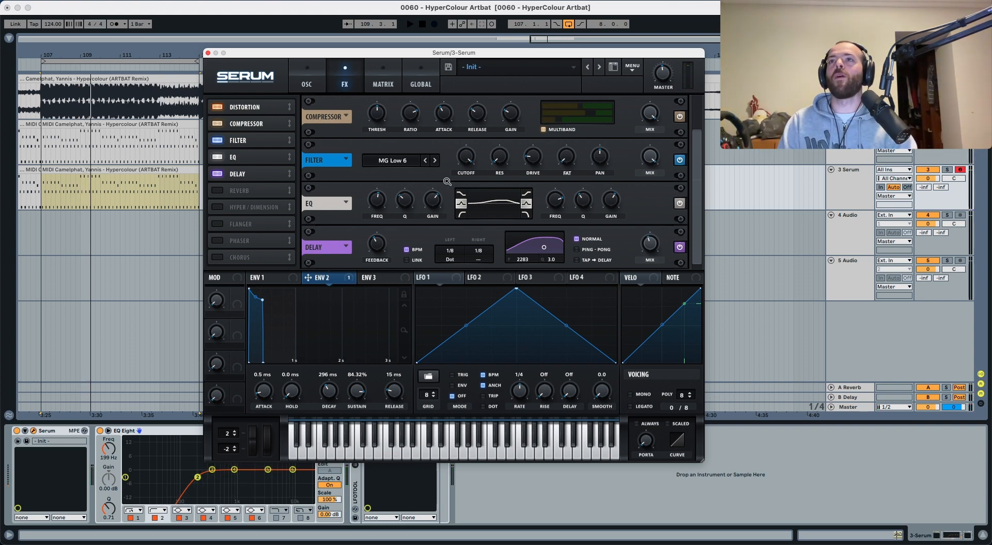
Enable the Reverb in Hall mode with size 23%, decay 4.9 s and low cut 22%, and lower its high cut
left_click(217, 191)
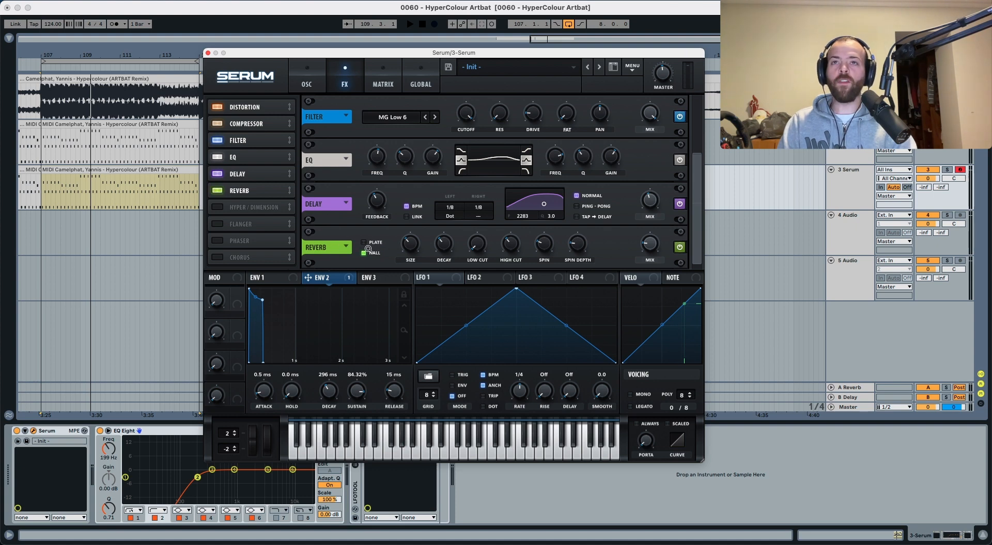
mouse_move(407, 245)
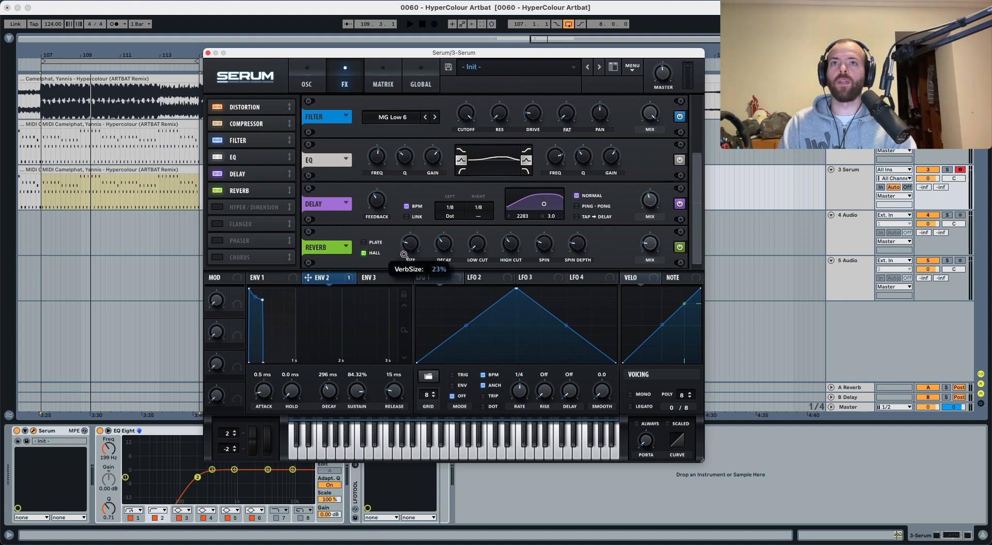
mouse_move(443, 246)
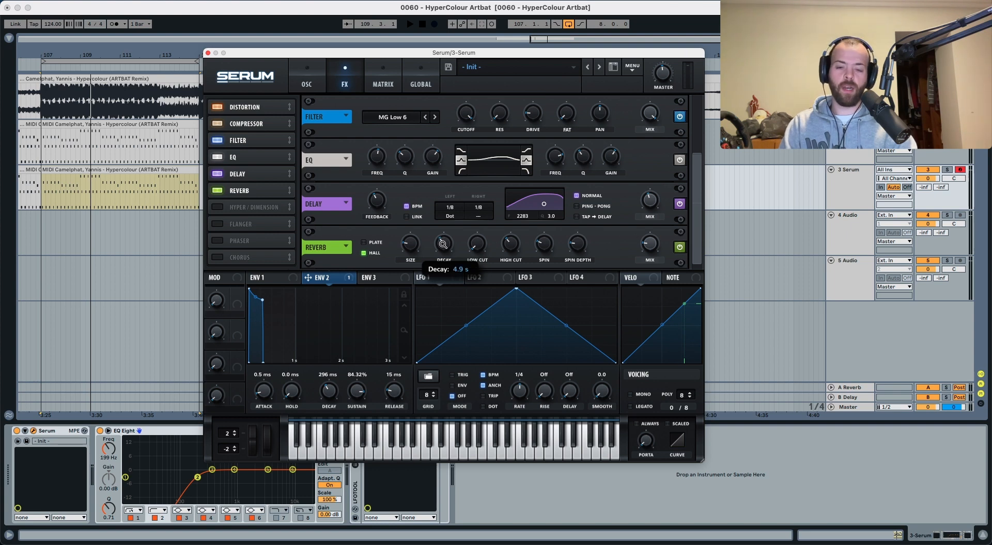
mouse_move(480, 236)
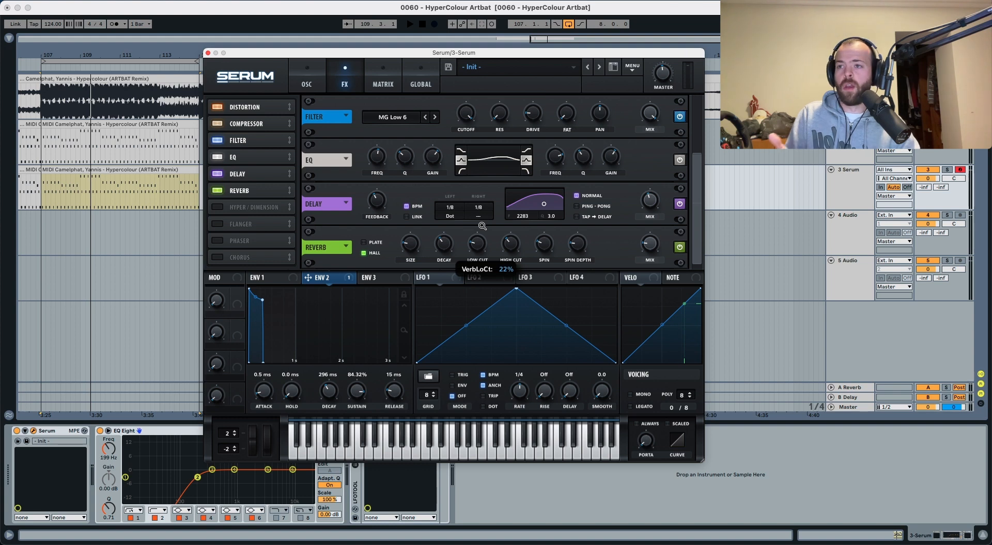
left_click(131, 430)
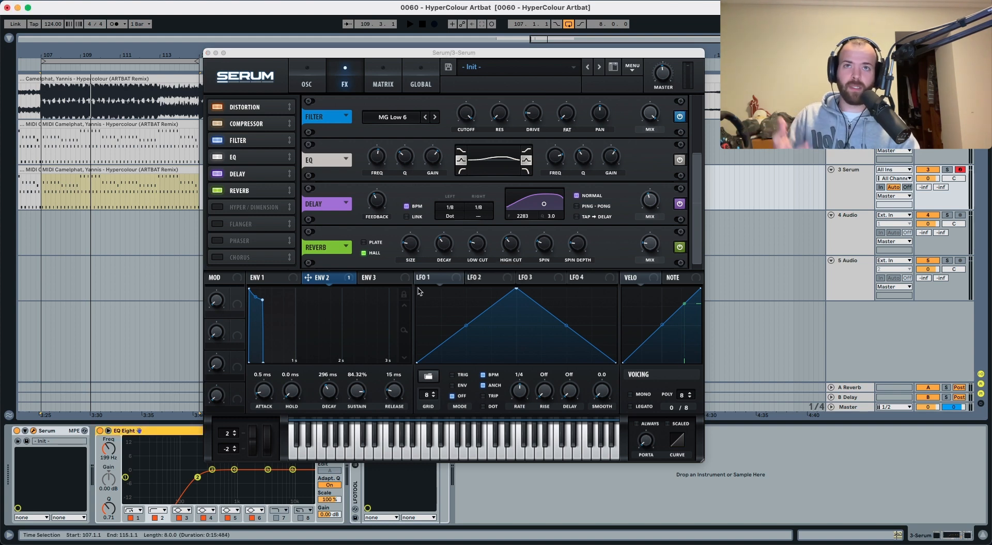
left_click(509, 249)
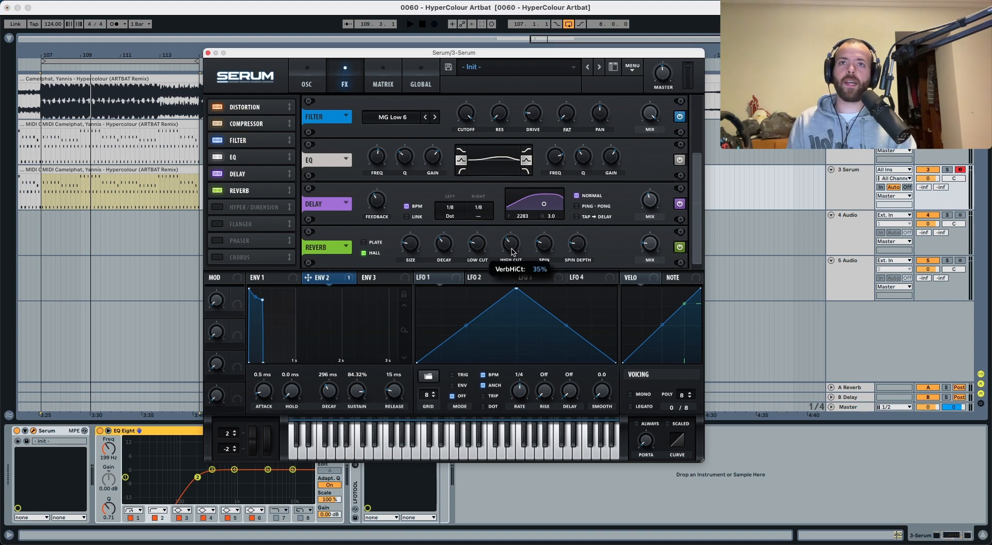
left_click_drag(508, 272, 506, 270)
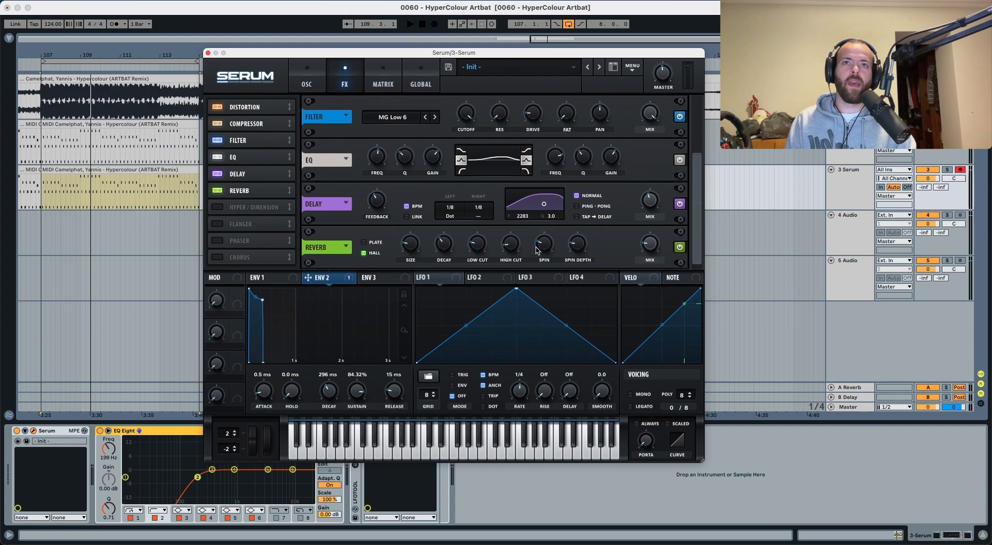
Set the reverb mix to 29%, playing the loop before and after the change
key("space")
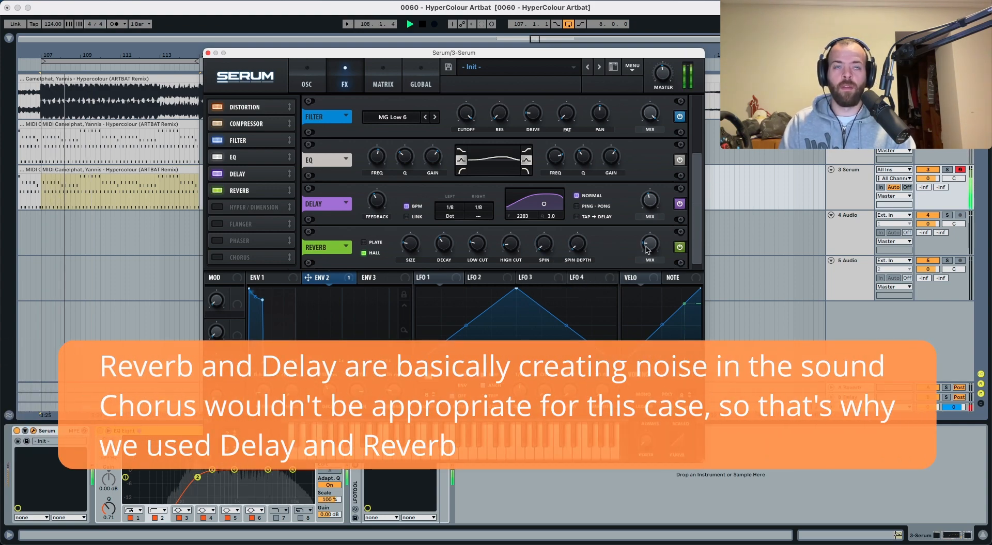
key("space")
mouse_move(648, 247)
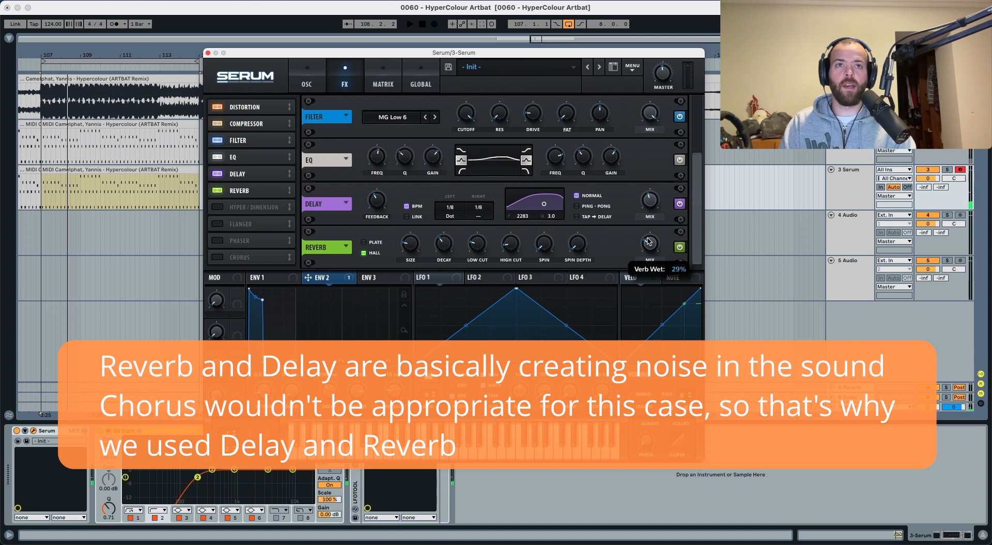
key("space")
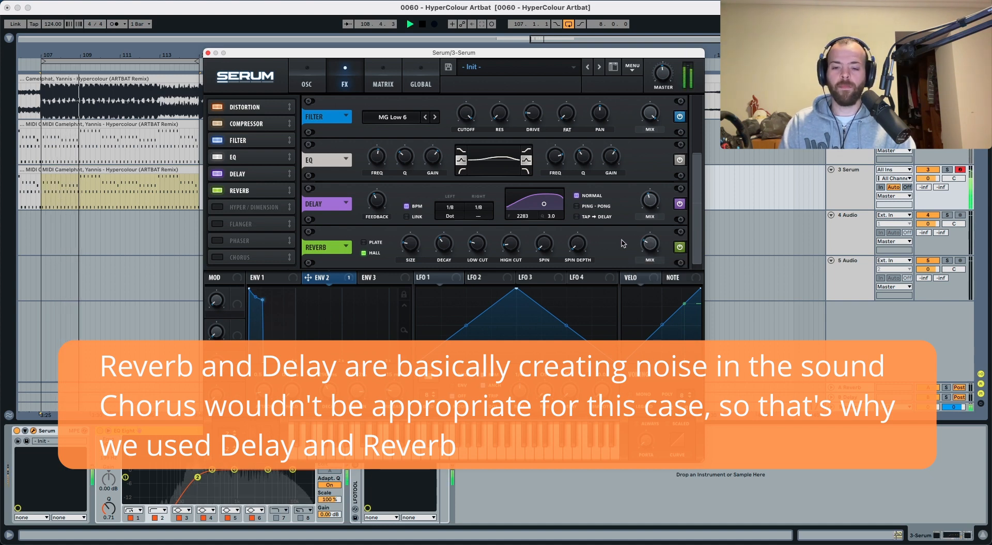
key("space")
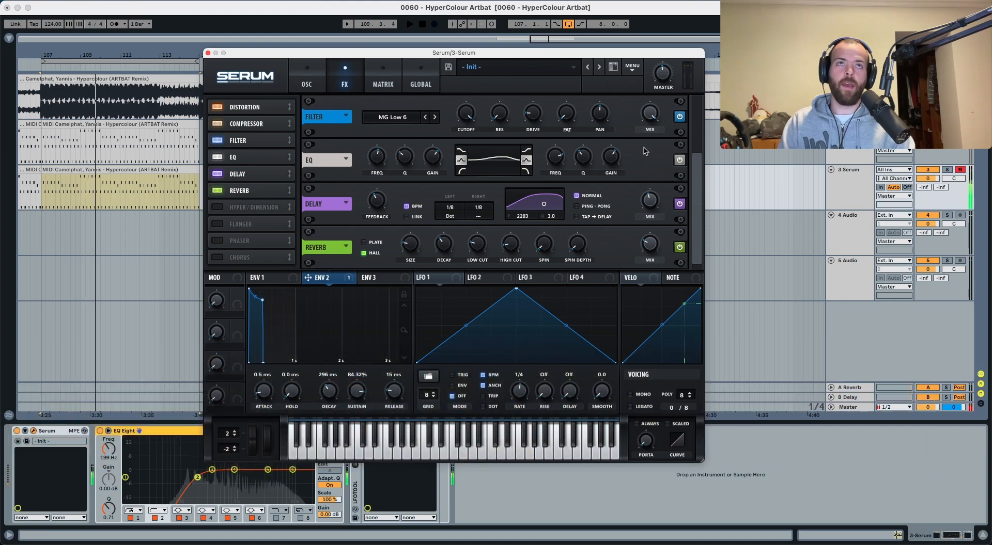
Set Serum's master volume to 44% and play the loop to check the level
mouse_move(654, 76)
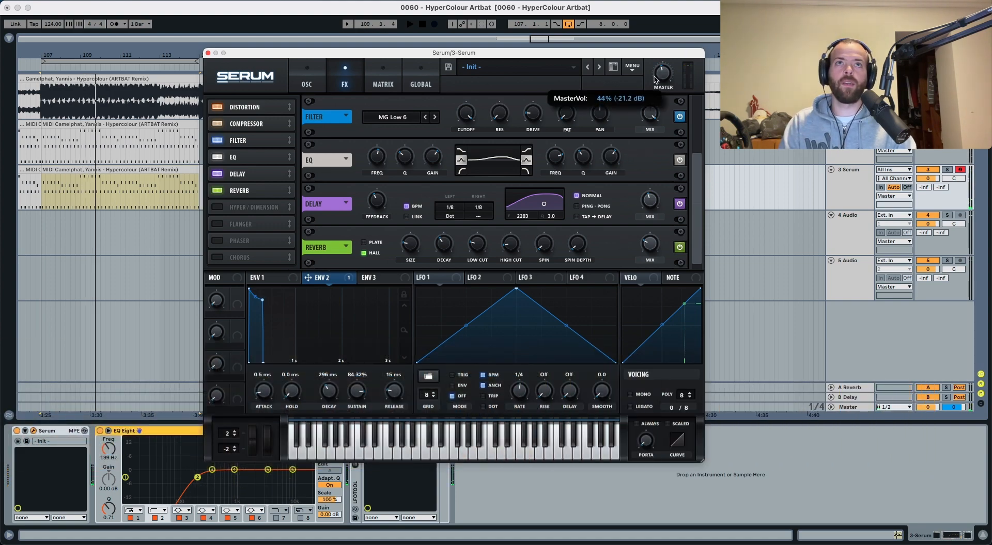
key("space")
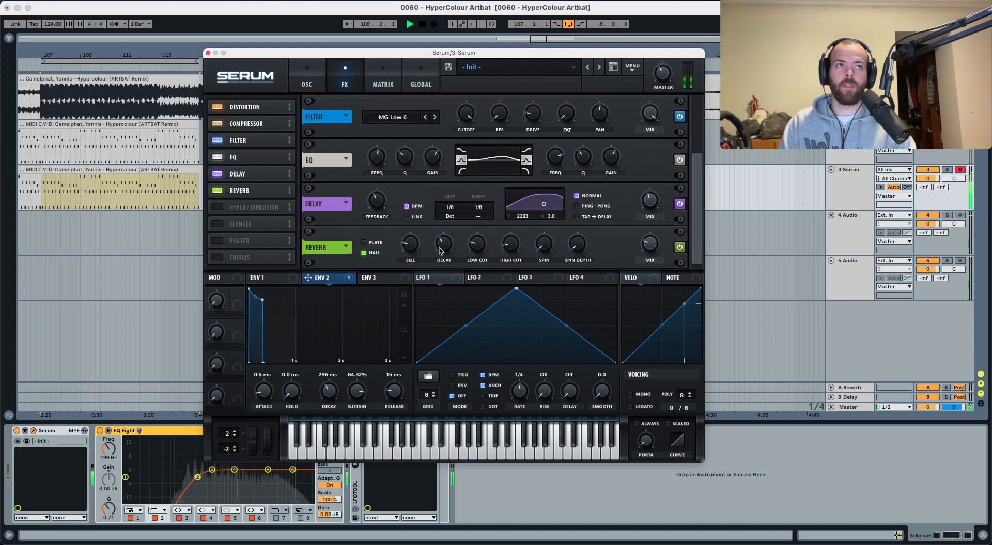
key("space")
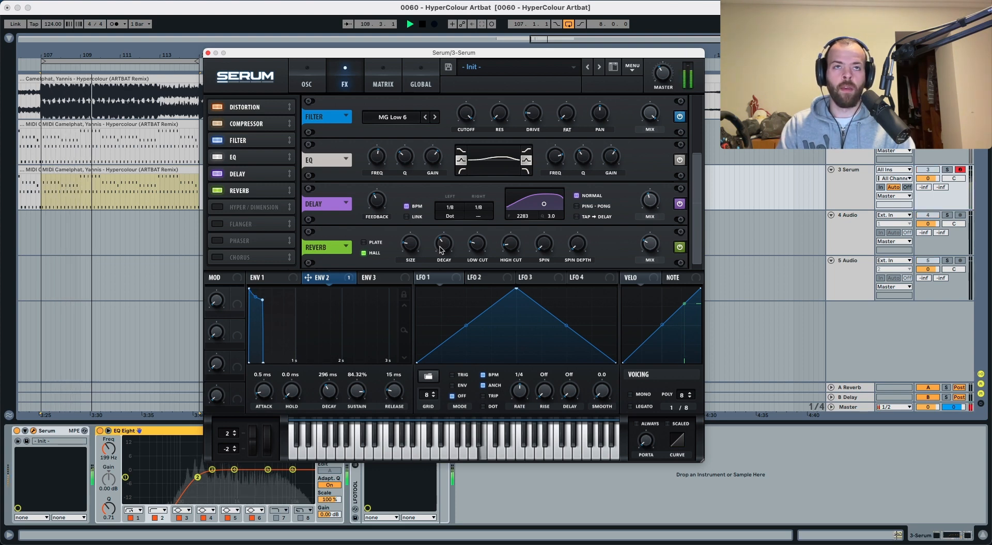
key("space")
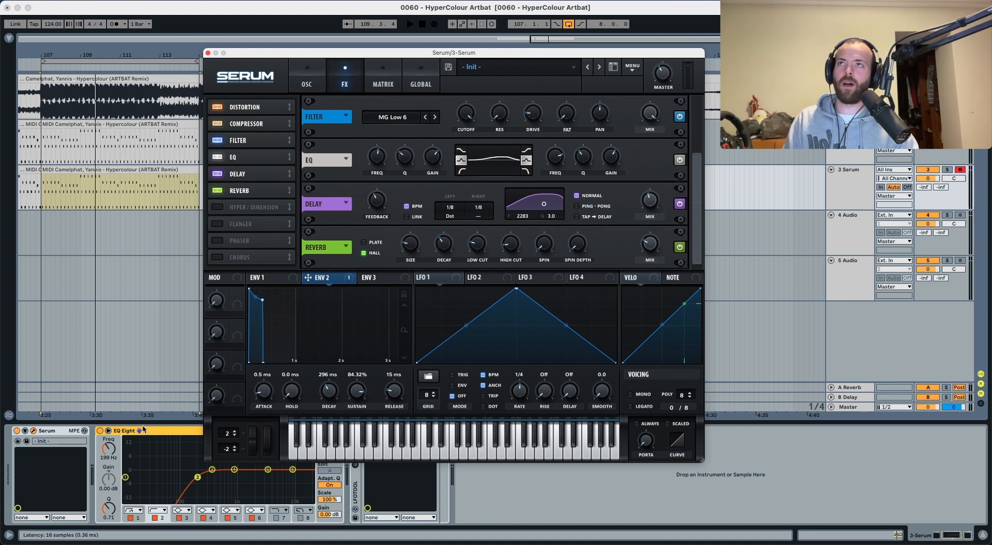
Close the Serum window and boost EQ Eight's band 4 by 2.55 dB at 3.59 kHz
left_click(207, 53)
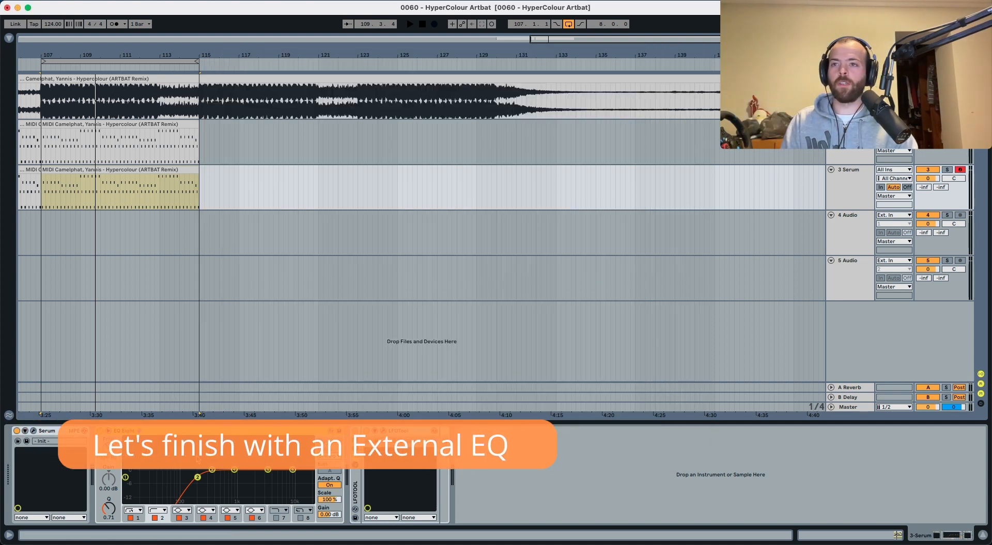
left_click(234, 471)
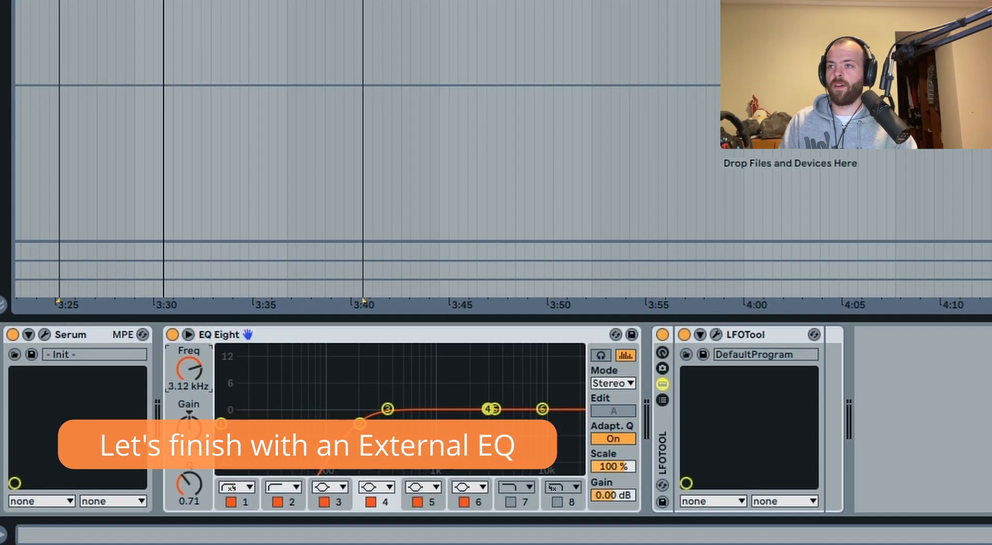
left_click_drag(487, 409, 491, 409)
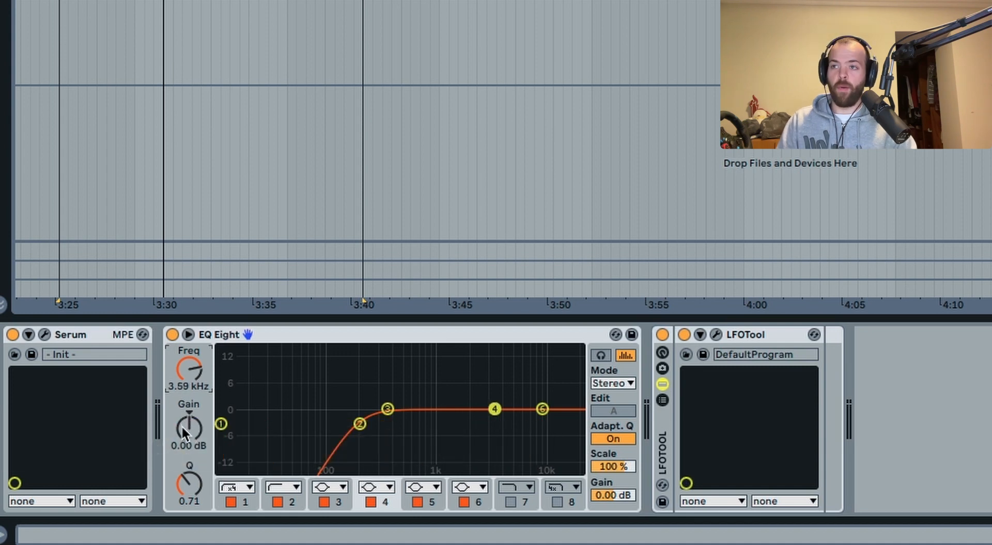
left_click_drag(181, 426, 181, 407)
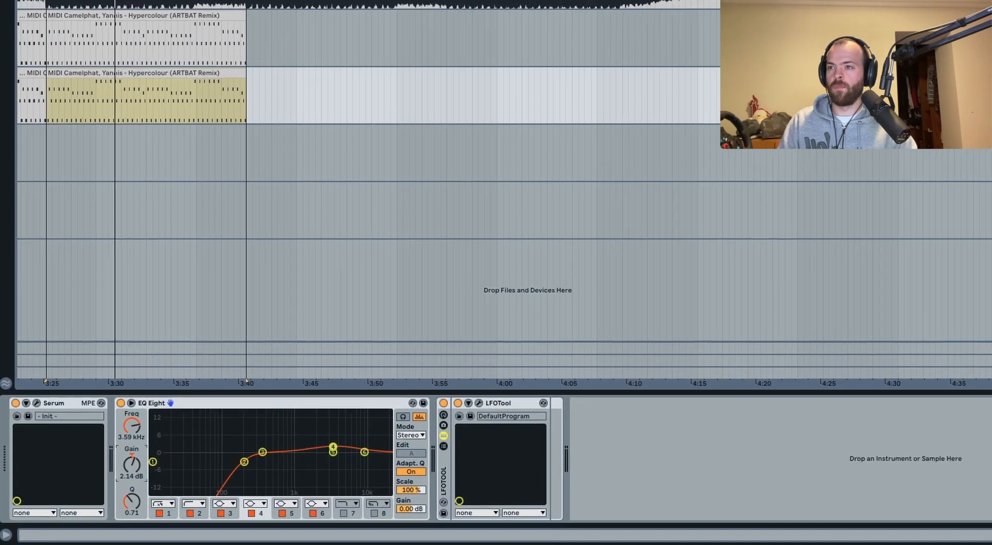
left_click_drag(131, 465, 132, 462)
Play the loop several times to judge the EQ Eight boost and the finished lead sound
key("space")
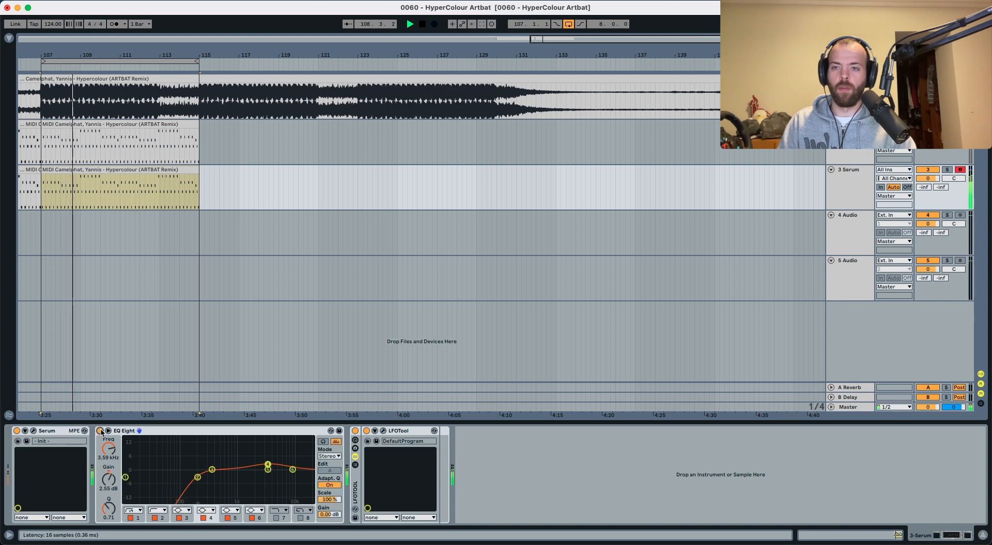
key("space")
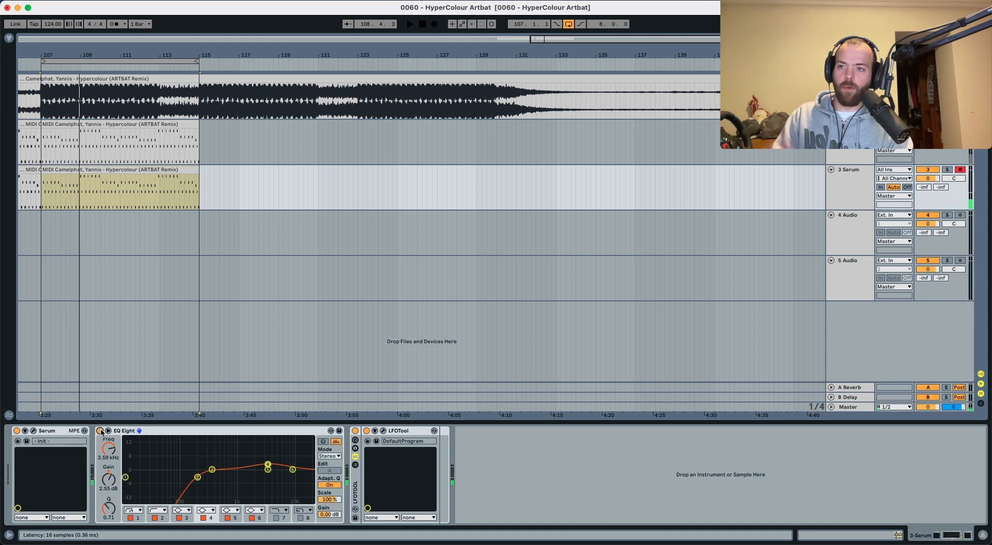
key("space")
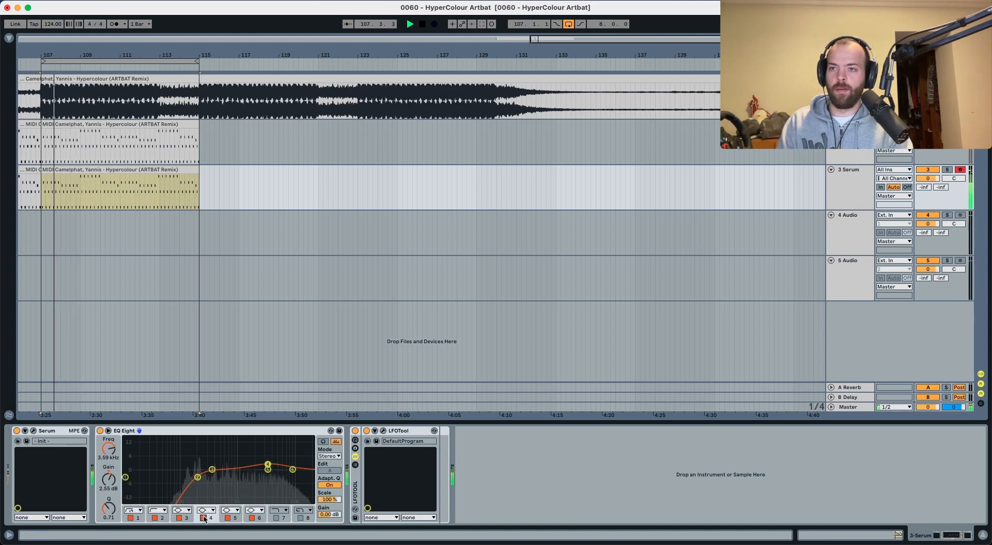
key("space")
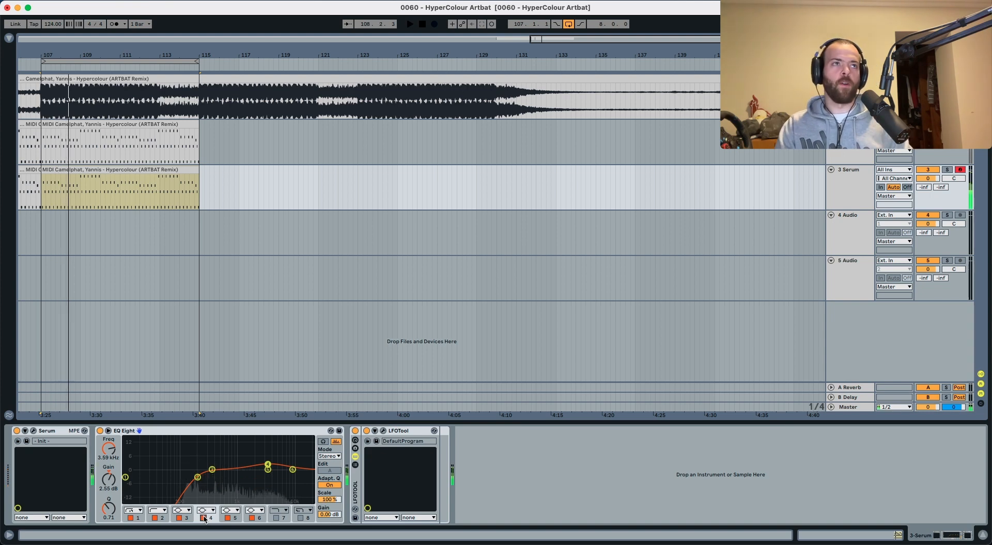
key("space")
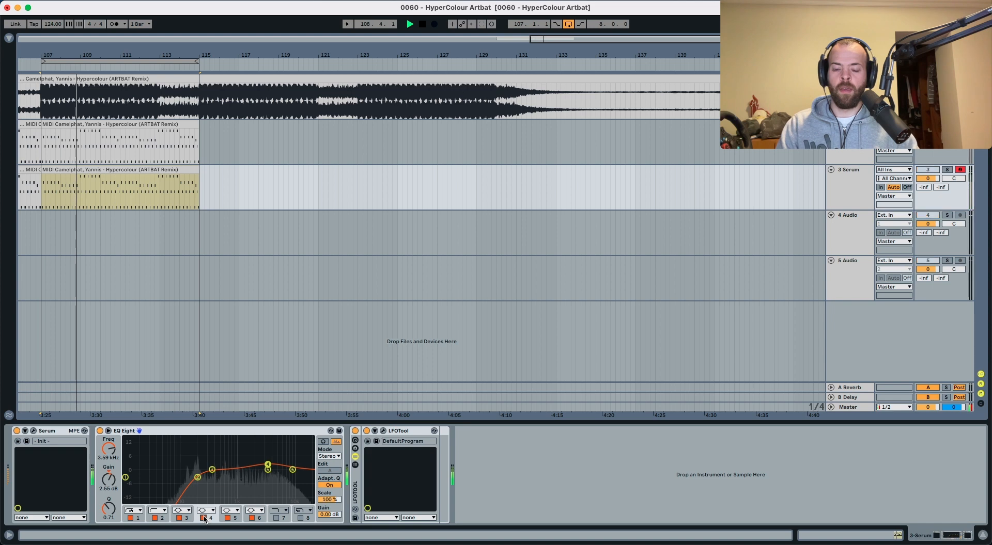
key("space")
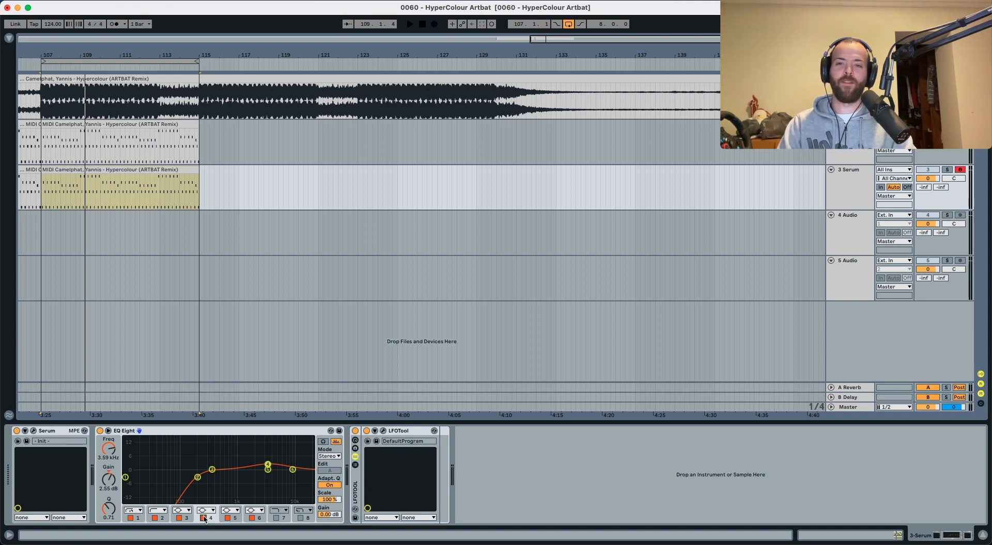
key("space")
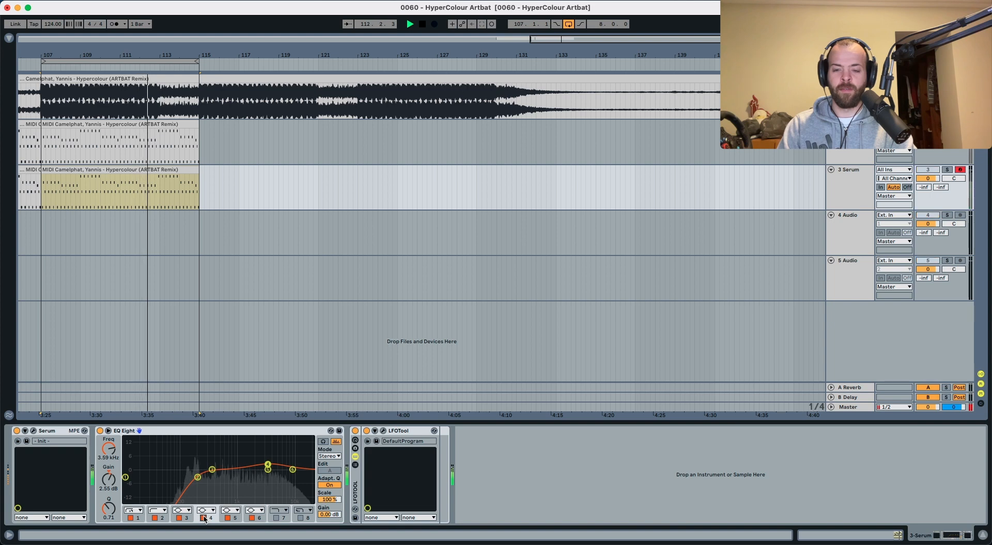
key("space")
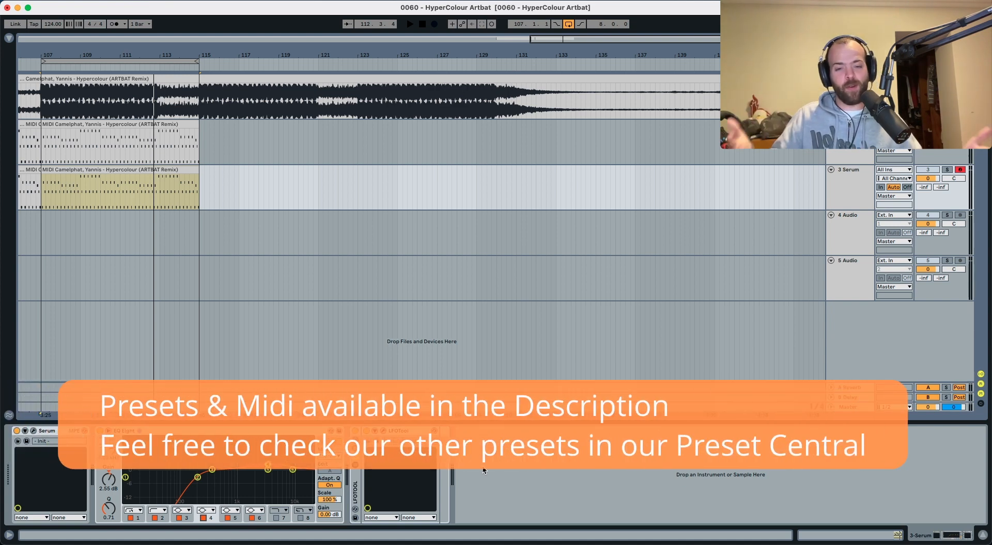
Open the Serum track's MIDI clip and play it soloed while examining its note pattern
double_click(128, 173)
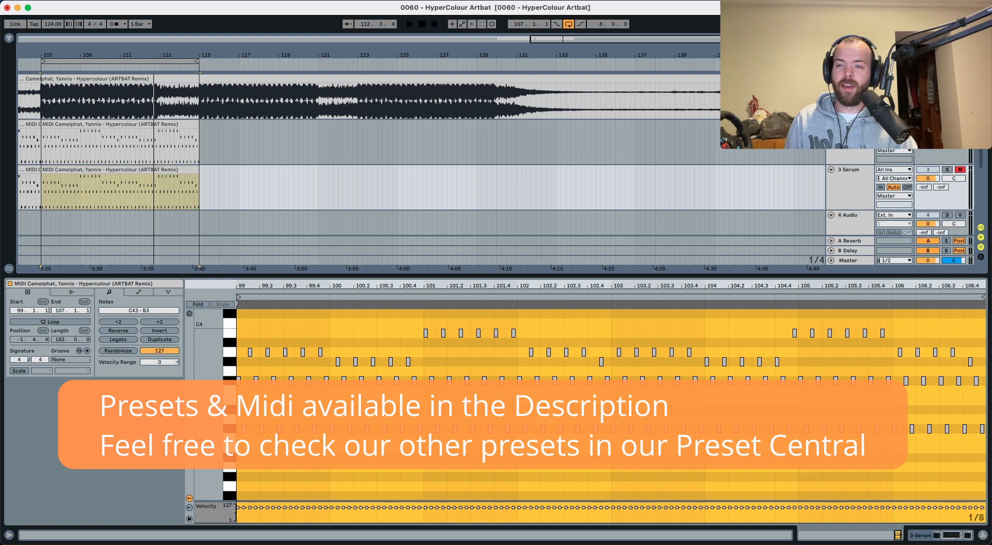
left_click_drag(238, 286, 238, 343)
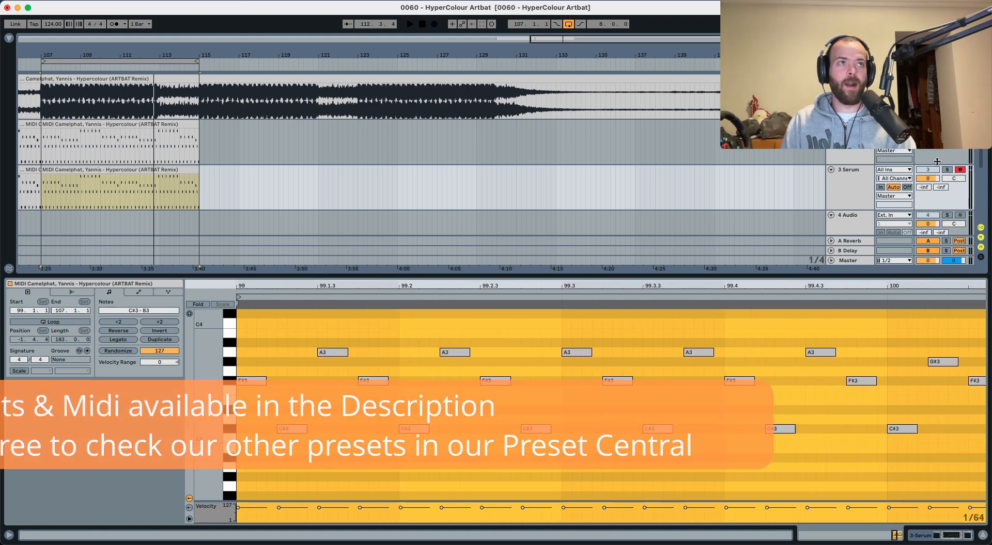
key("space")
left_click_drag(446, 282, 311, 227)
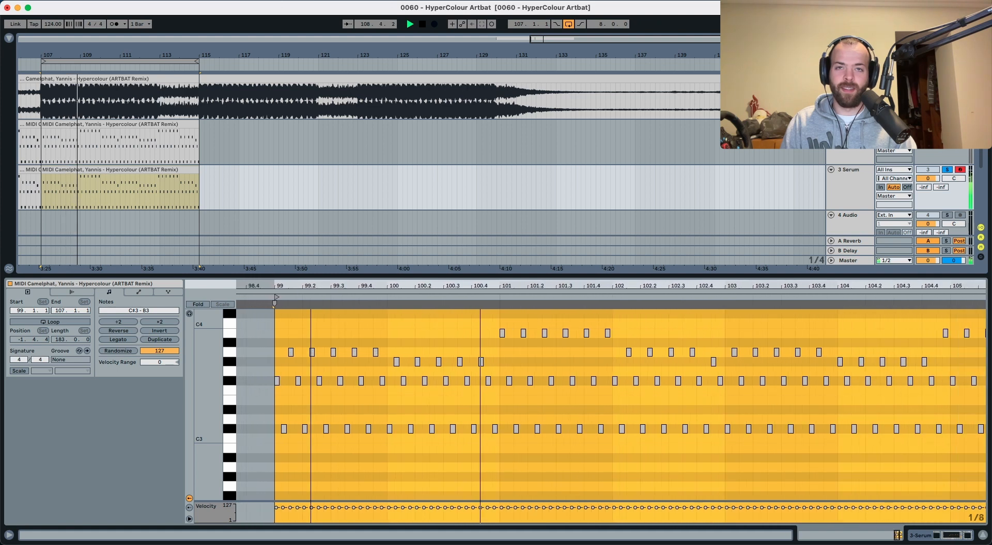
scroll(584, 383, "right", 4)
scroll(585, 384, "right", 1)
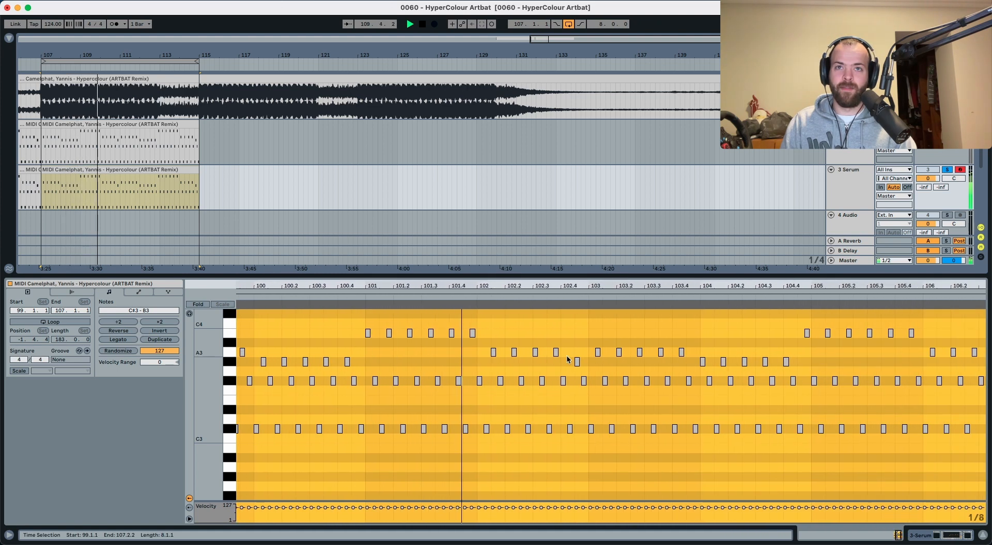
key("space")
Examine the clip's notes around bar 102 up close and select the A3 note near 102.1.3
left_click_drag(490, 287, 491, 344)
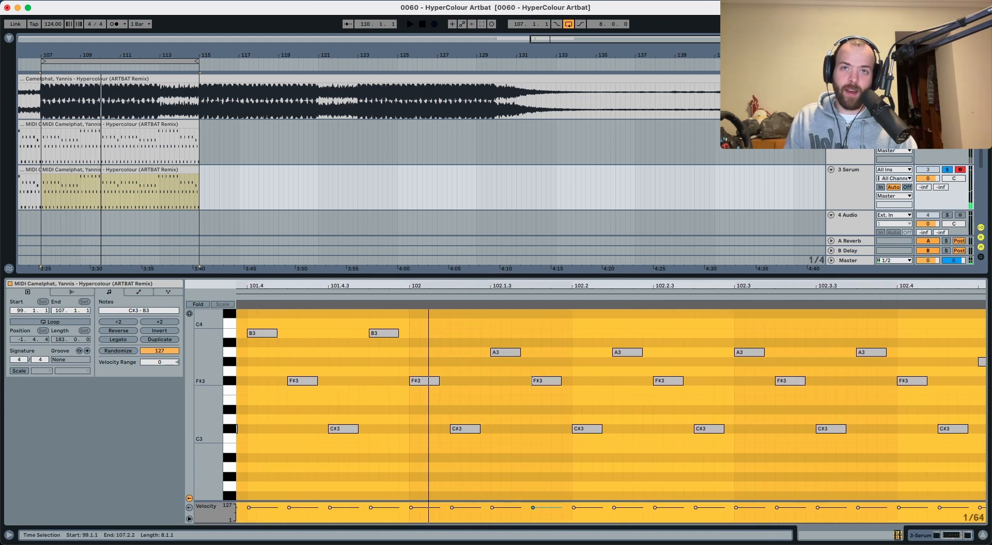
left_click(528, 391)
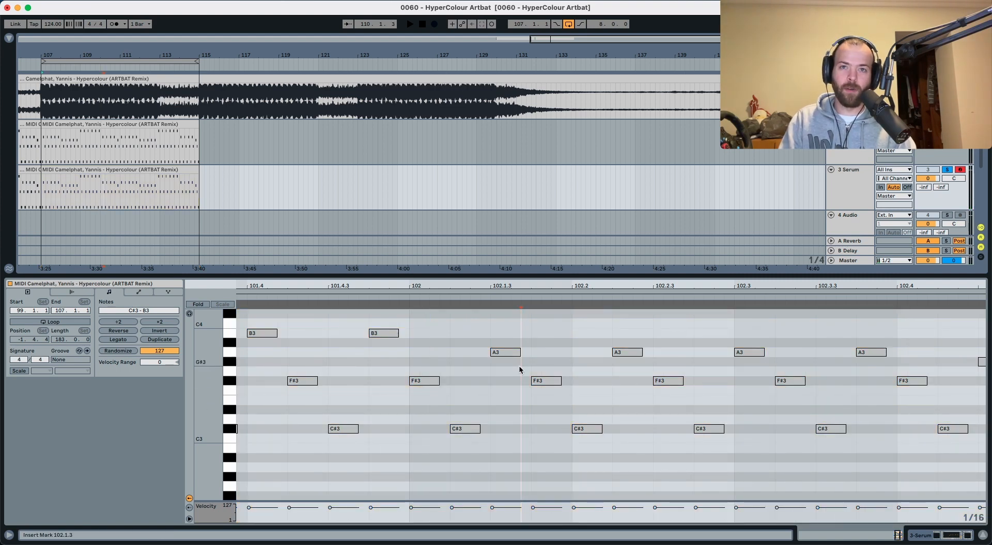
left_click_drag(522, 428, 519, 242)
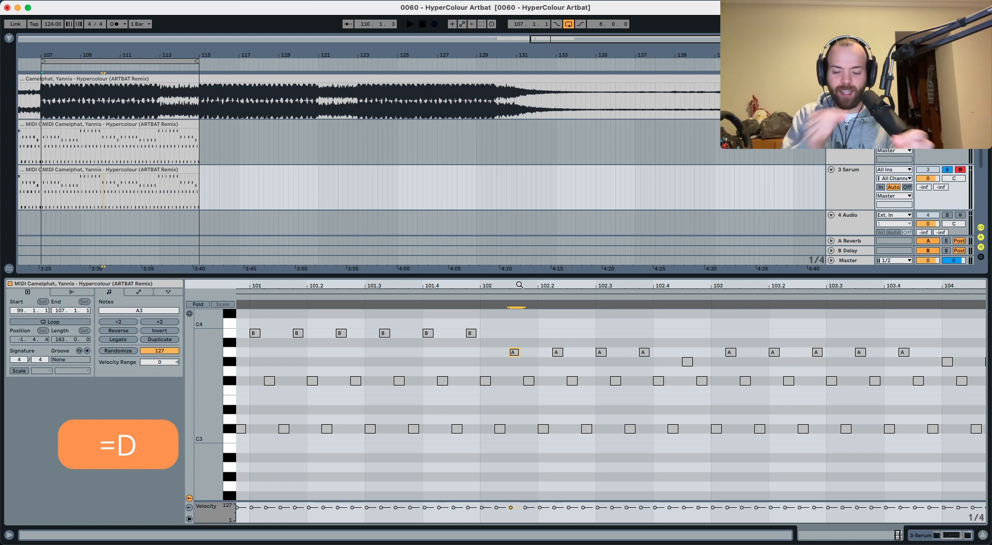